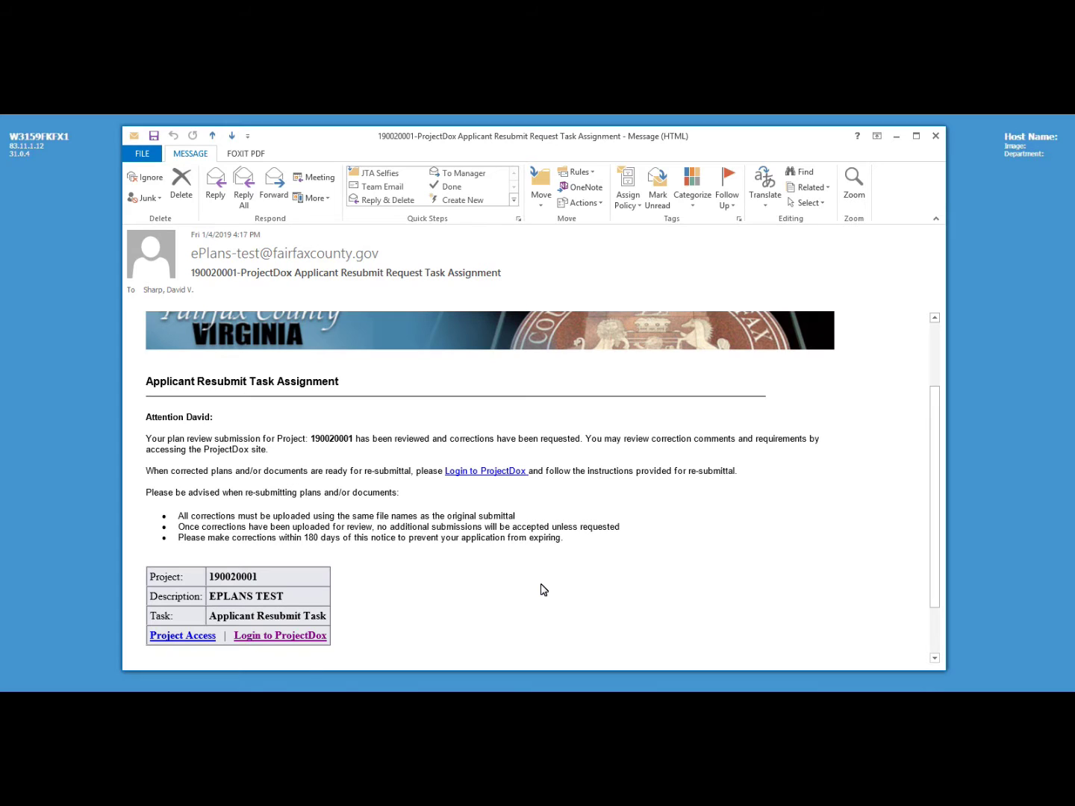
- Note the corrections email, sign in to ProjectDox, and open project 190020001's Applicant Resubmit task
{"action": "double_click", "coordinate": [336, 439]}
{"action": "left_click_drag", "start_coordinate": [373, 438], "coordinate": [581, 441]}
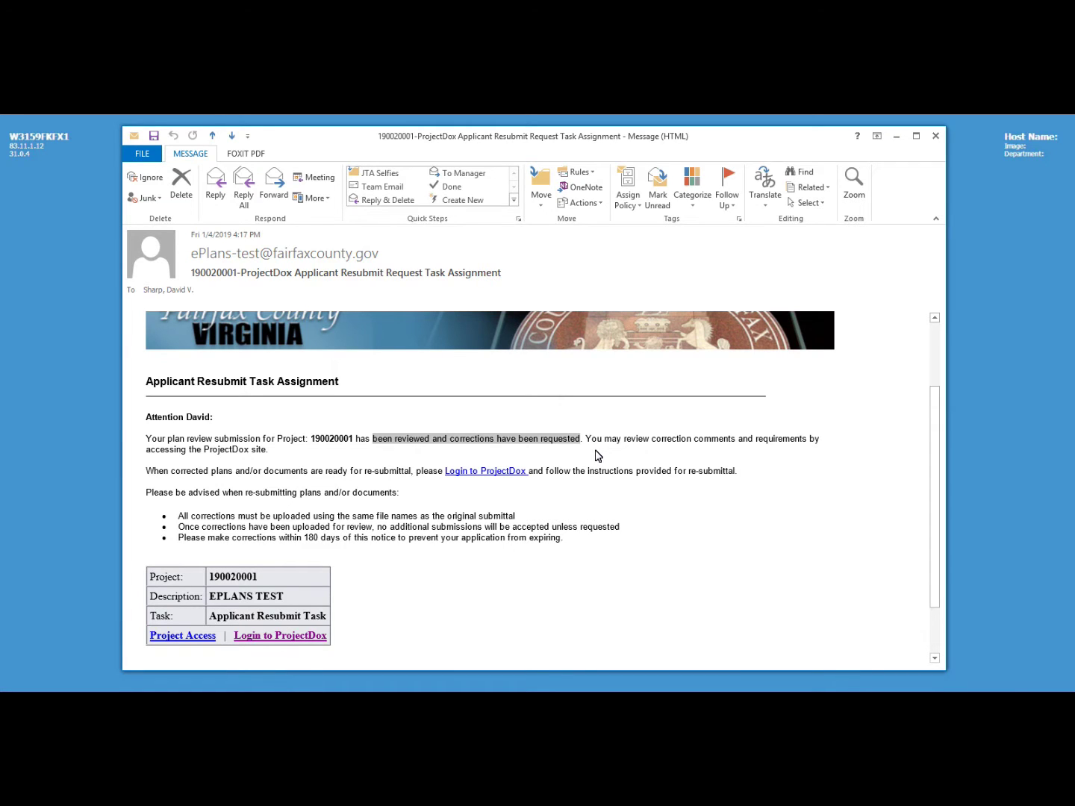
{"action": "left_click", "coordinate": [288, 636], "text": "ctrl"}
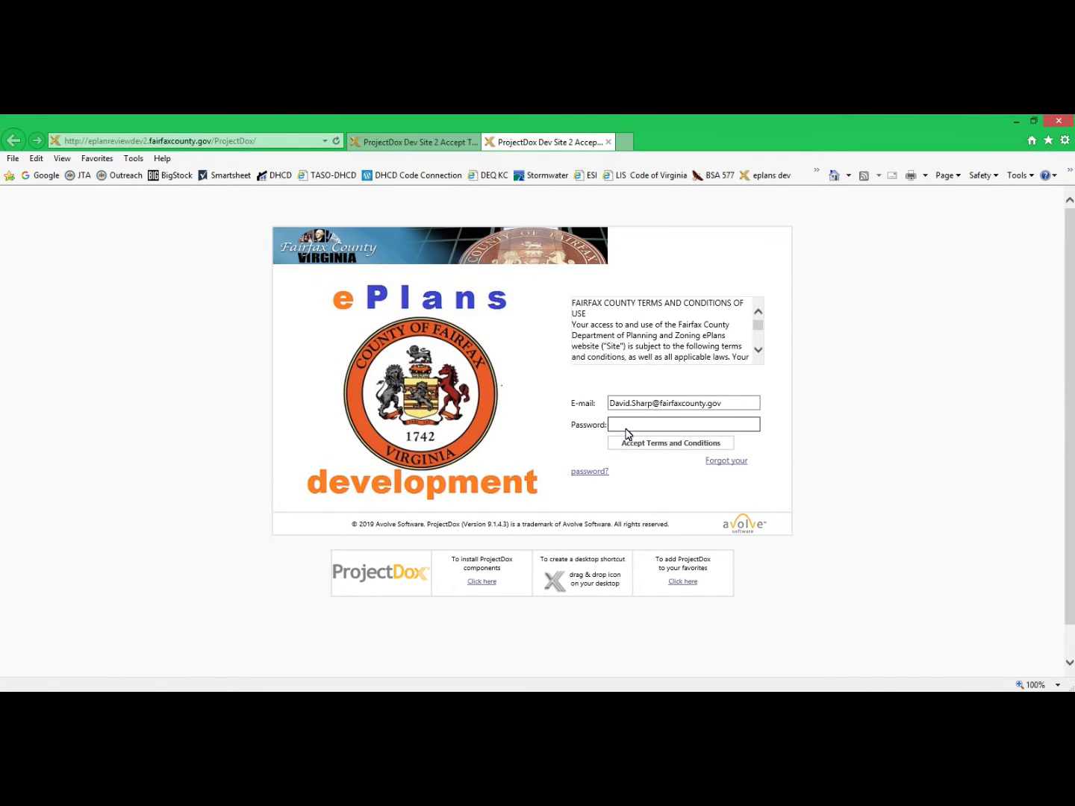
{"action": "left_click", "coordinate": [625, 424]}
{"action": "type", "text": "*******"}
{"action": "key", "text": "Return"}
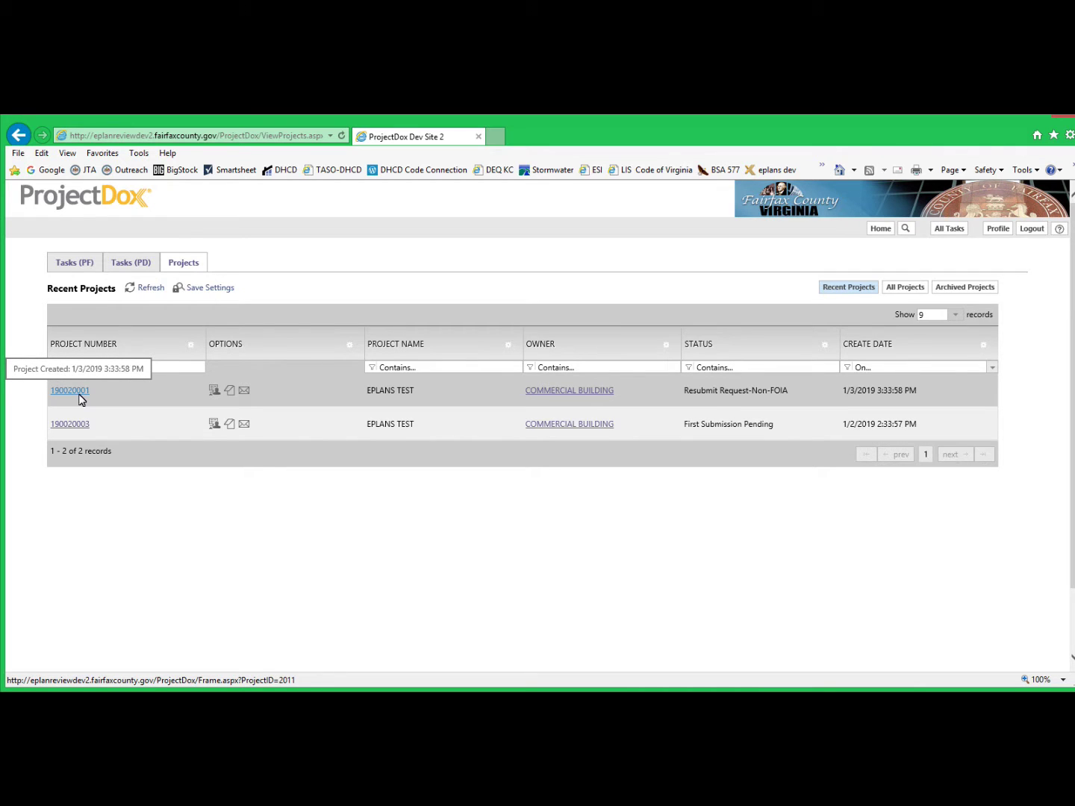
{"action": "left_click", "coordinate": [70, 391]}
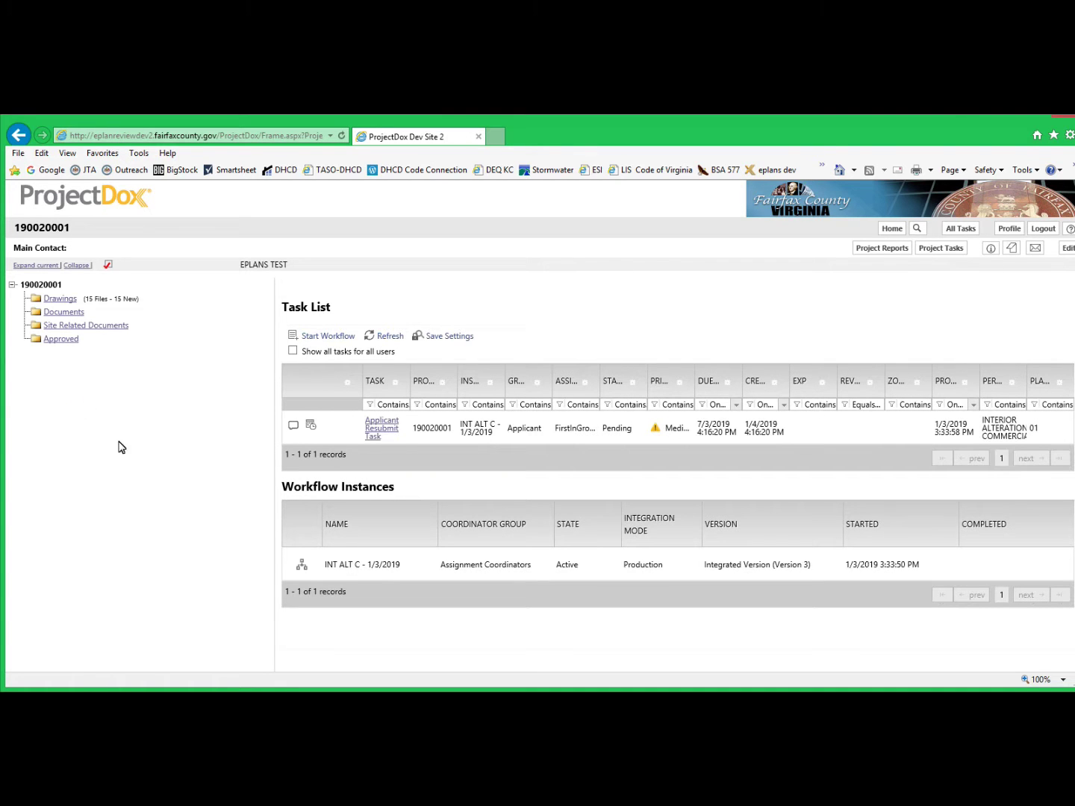
{"action": "left_click", "coordinate": [392, 437]}
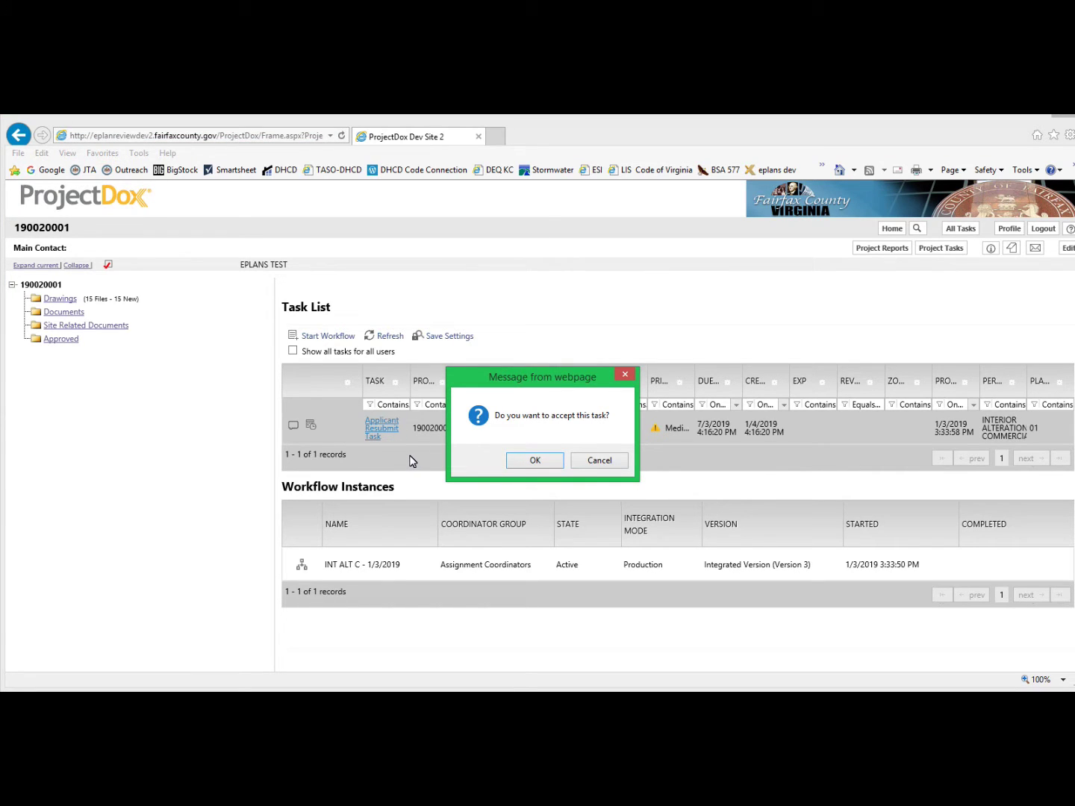
- Accept the Applicant Resubmit task and open its eForm listing 7 changemark items
{"action": "left_click", "coordinate": [518, 464]}
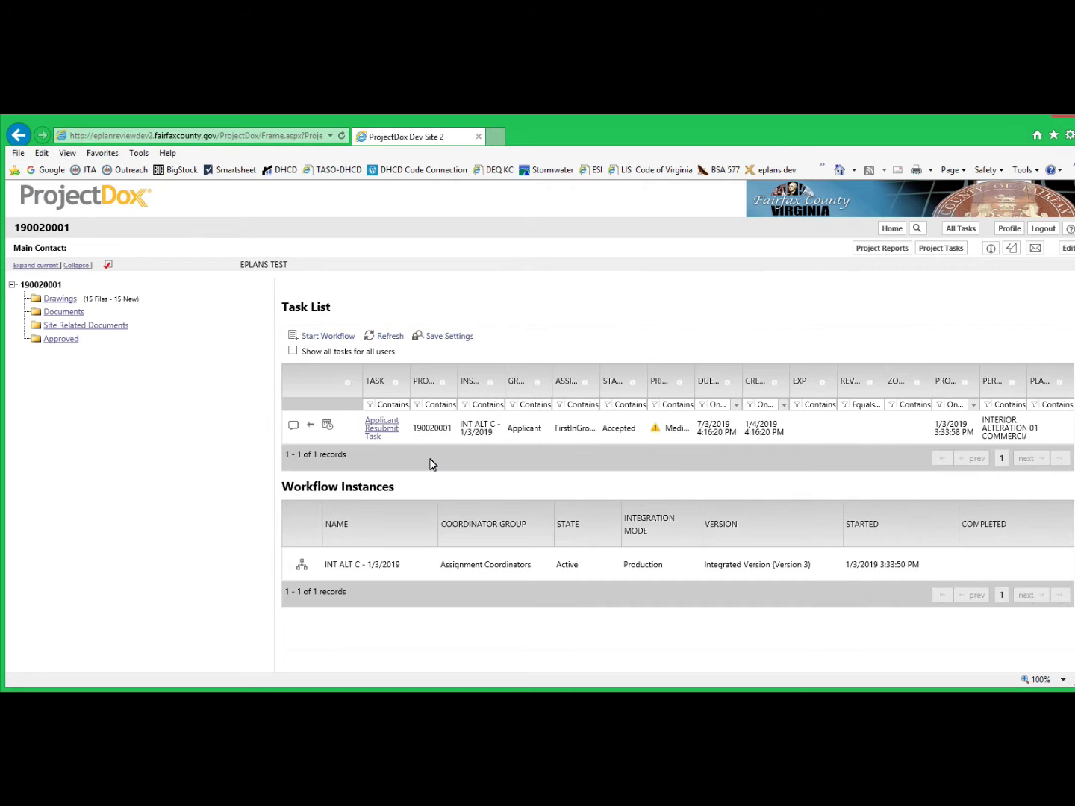
{"action": "left_click", "coordinate": [387, 432]}
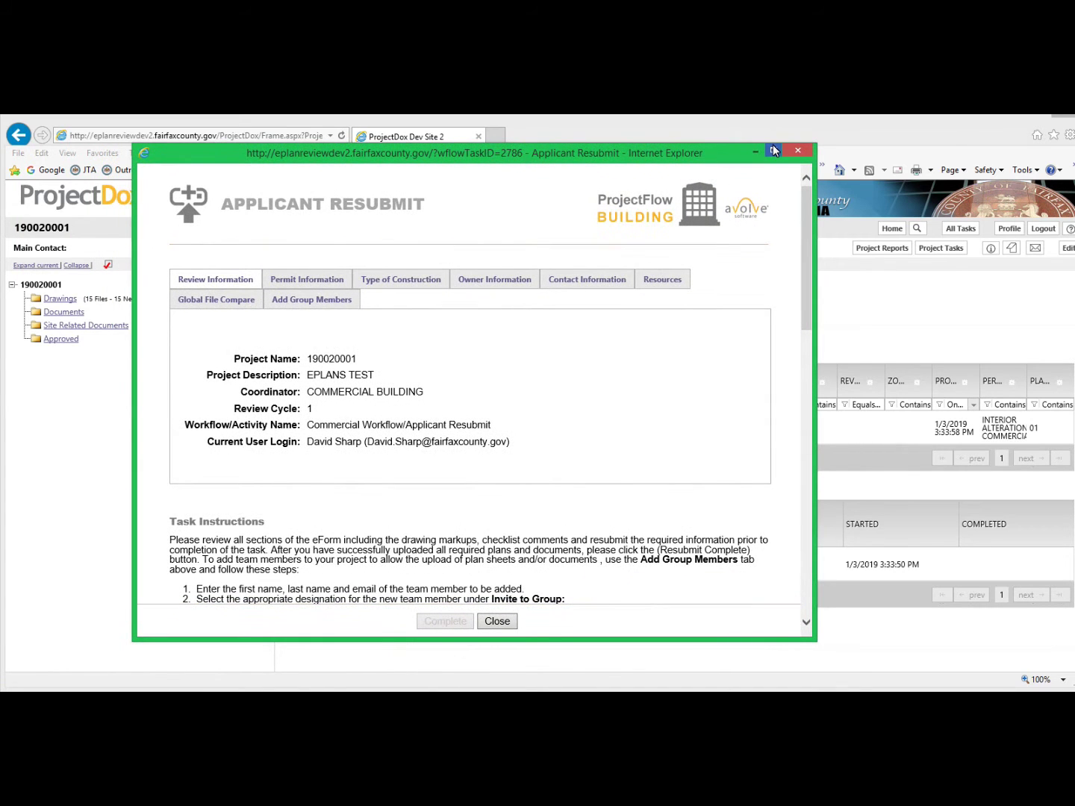
{"action": "left_click_drag", "start_coordinate": [809, 218], "coordinate": [795, 351]}
- Open the 7 changemark items and inspect the plumbing comment on P002_Plumbing_Details full-screen
{"action": "left_click", "coordinate": [225, 320]}
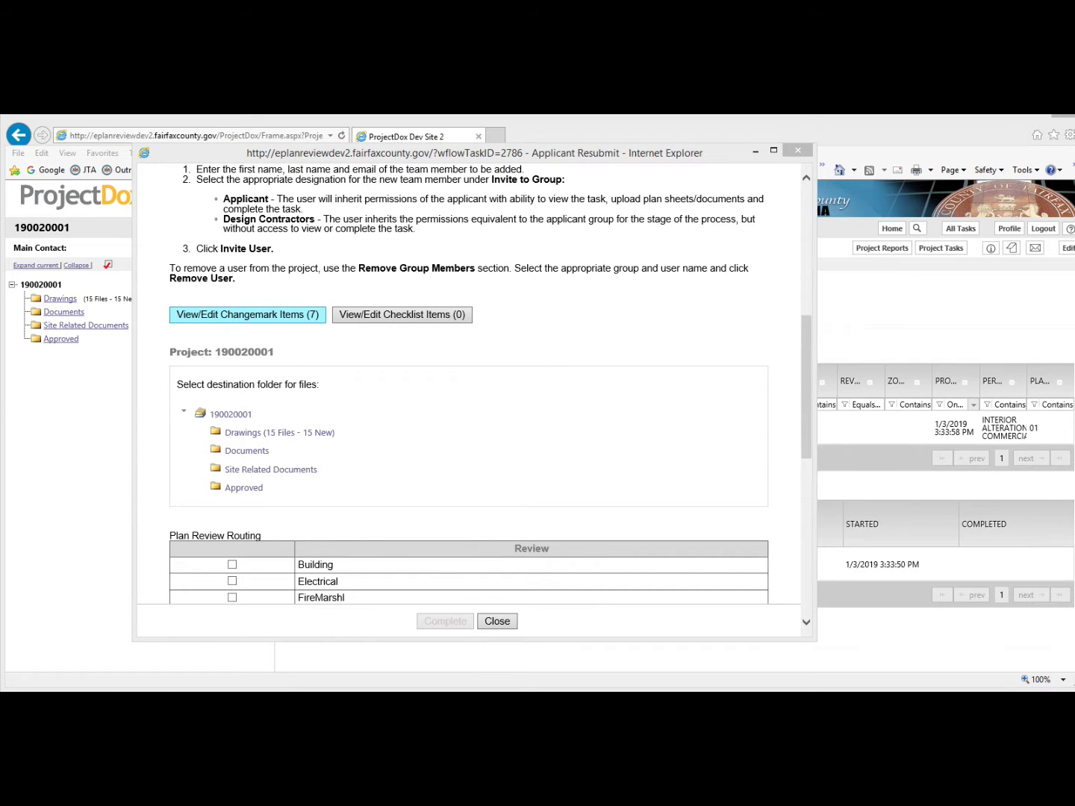
{"action": "left_click_drag", "start_coordinate": [0, 142], "coordinate": [434, 127]}
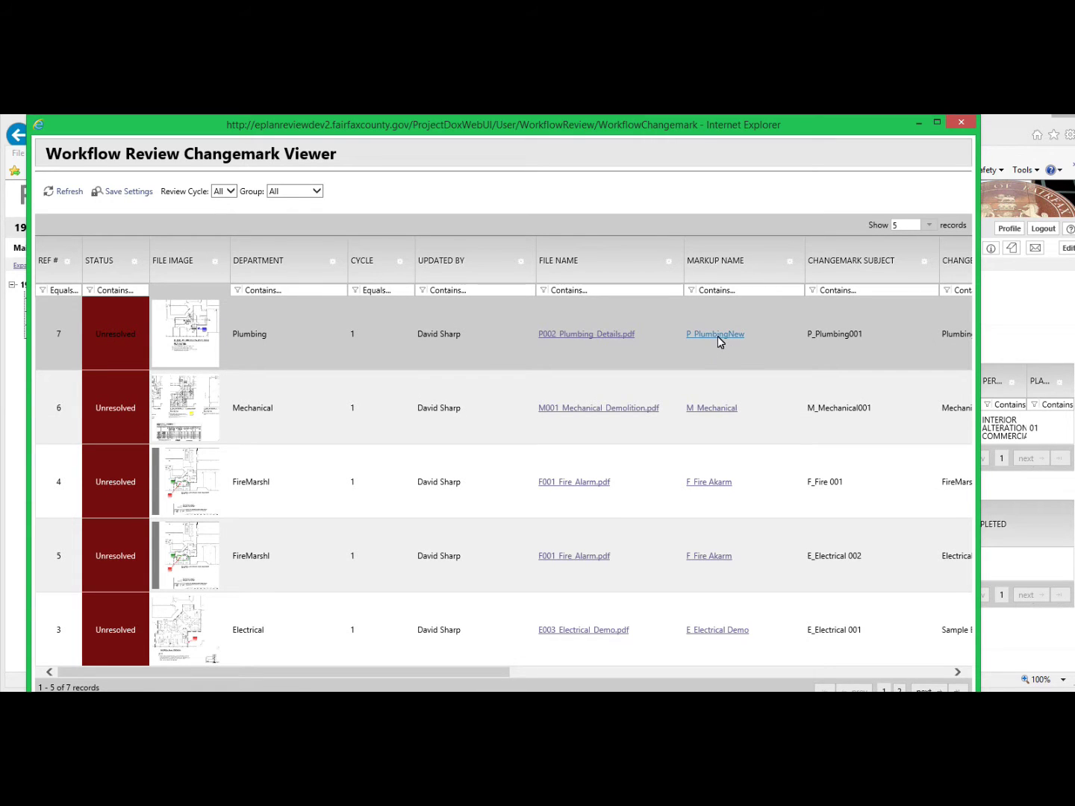
{"action": "left_click", "coordinate": [718, 336]}
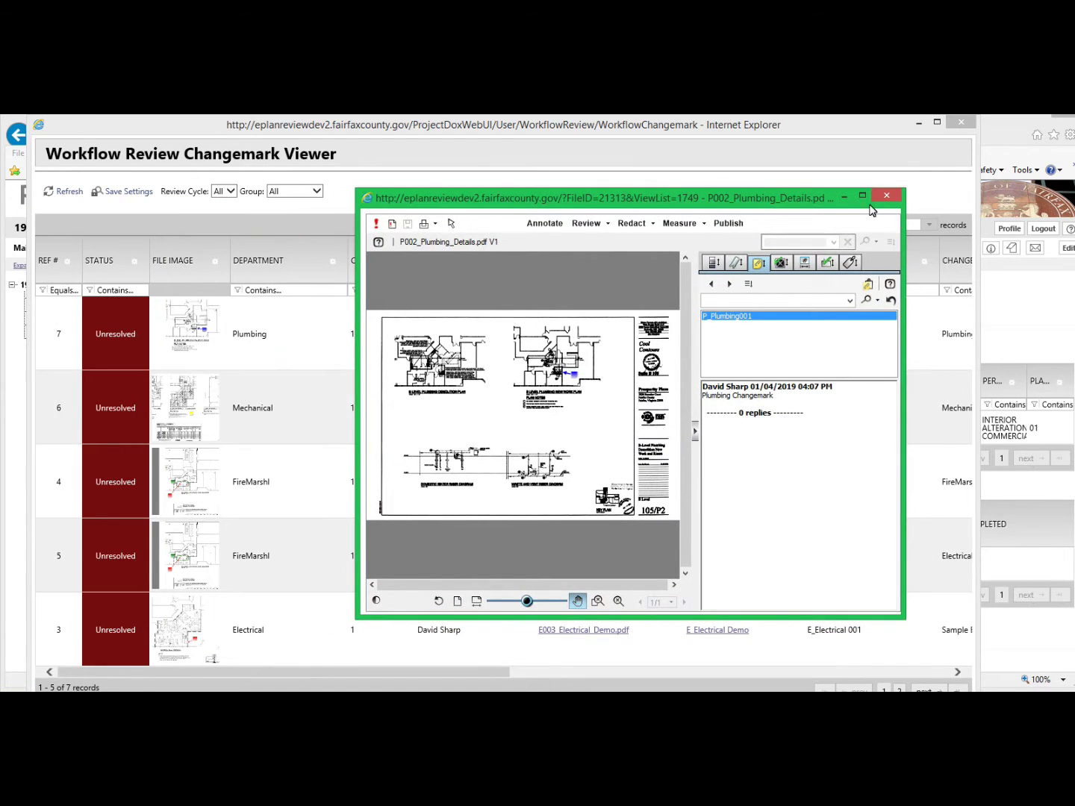
{"action": "left_click", "coordinate": [869, 206]}
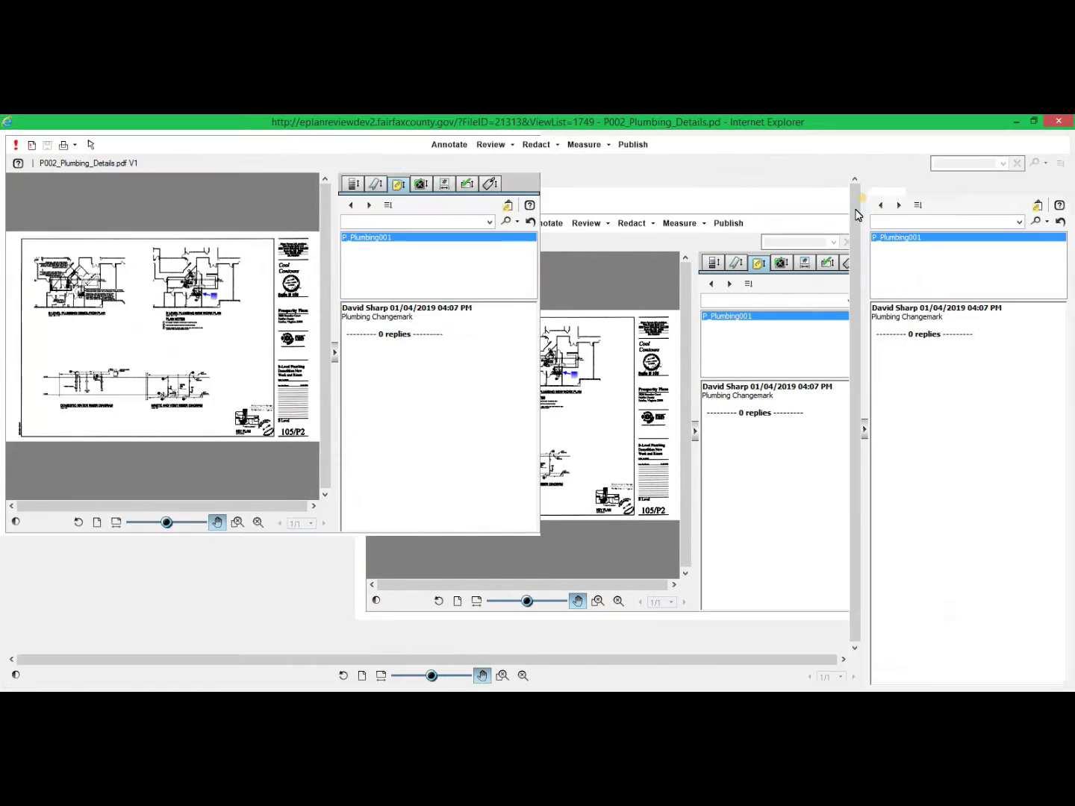
{"action": "left_click", "coordinate": [875, 317]}
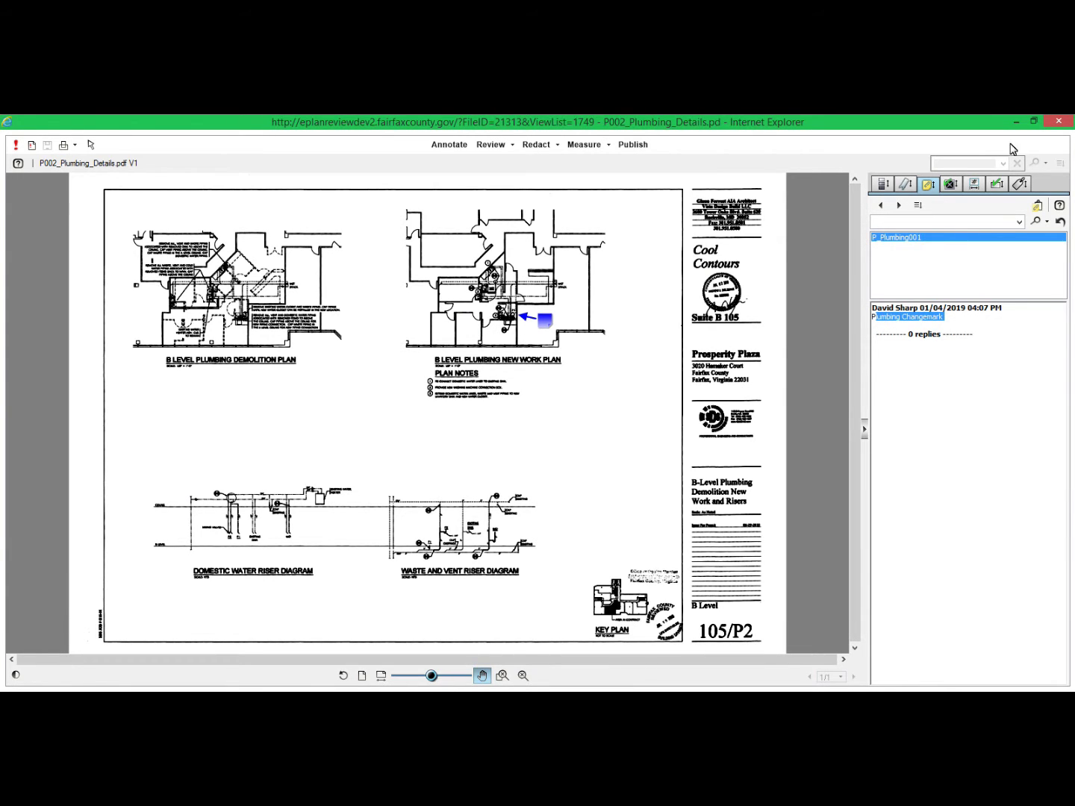
{"action": "left_click", "coordinate": [1058, 121]}
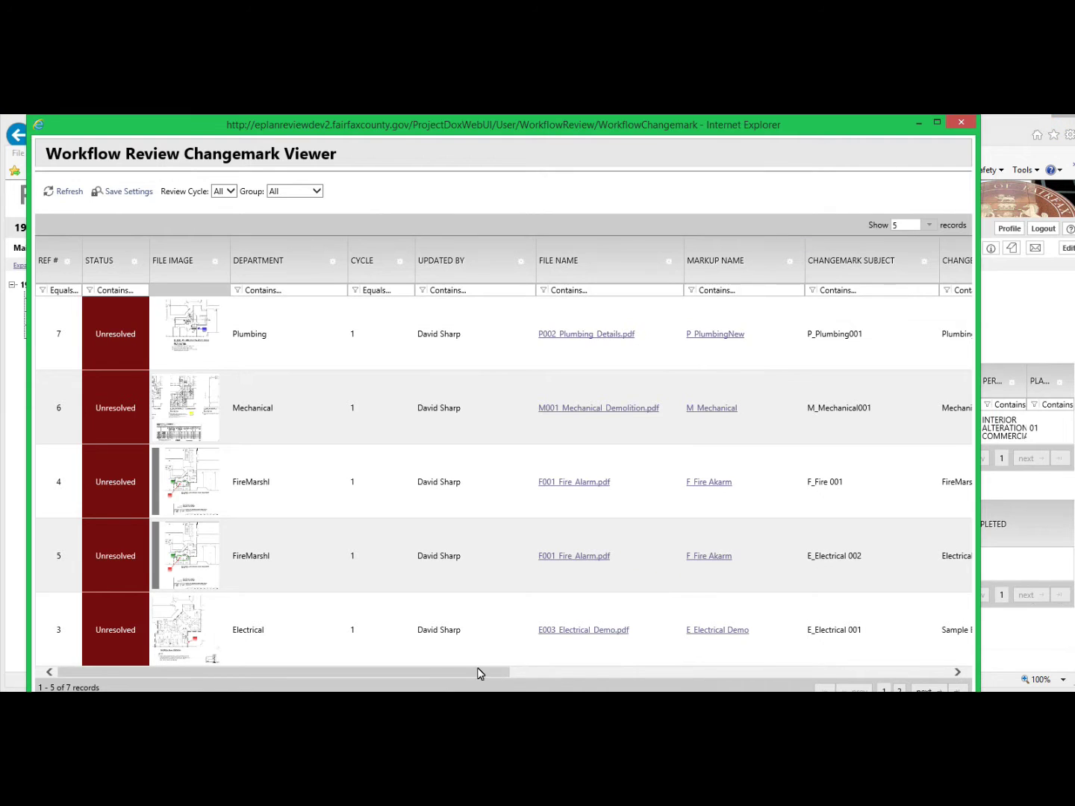
- Save the response 'See sheet P002_Plumbing Dteails' on the plumbing changemark and close the viewer
{"action": "left_click_drag", "start_coordinate": [441, 674], "coordinate": [829, 659]}
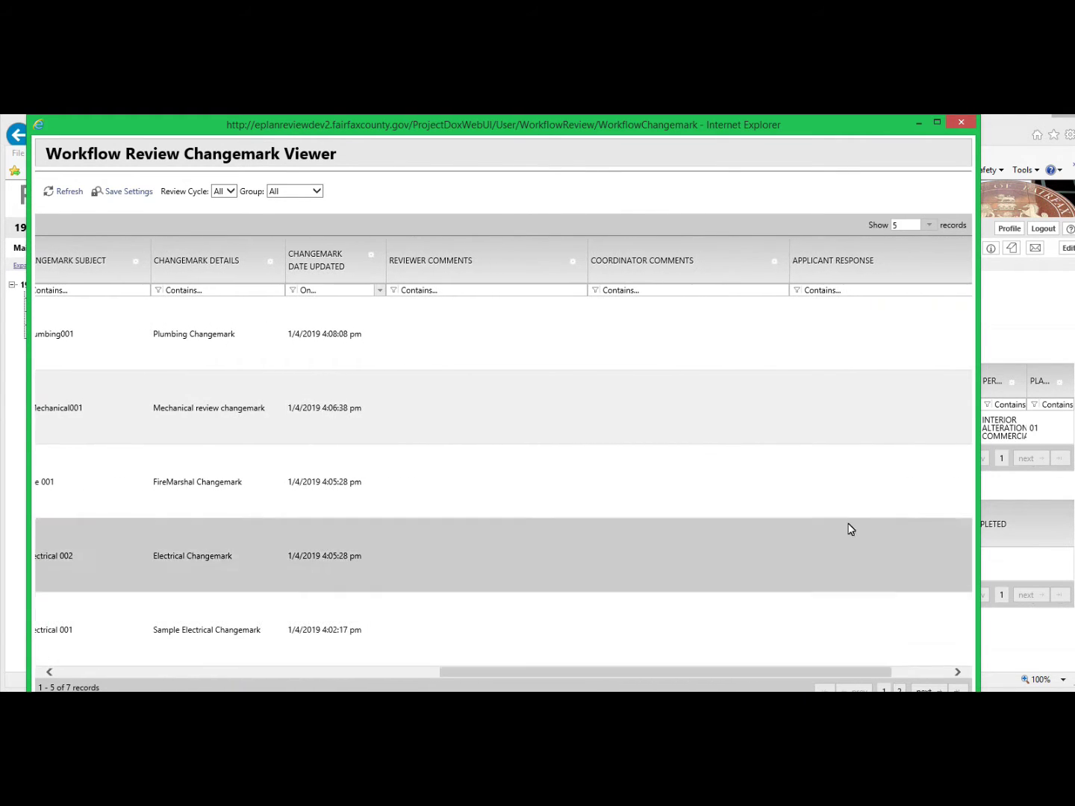
{"action": "left_click", "coordinate": [806, 304]}
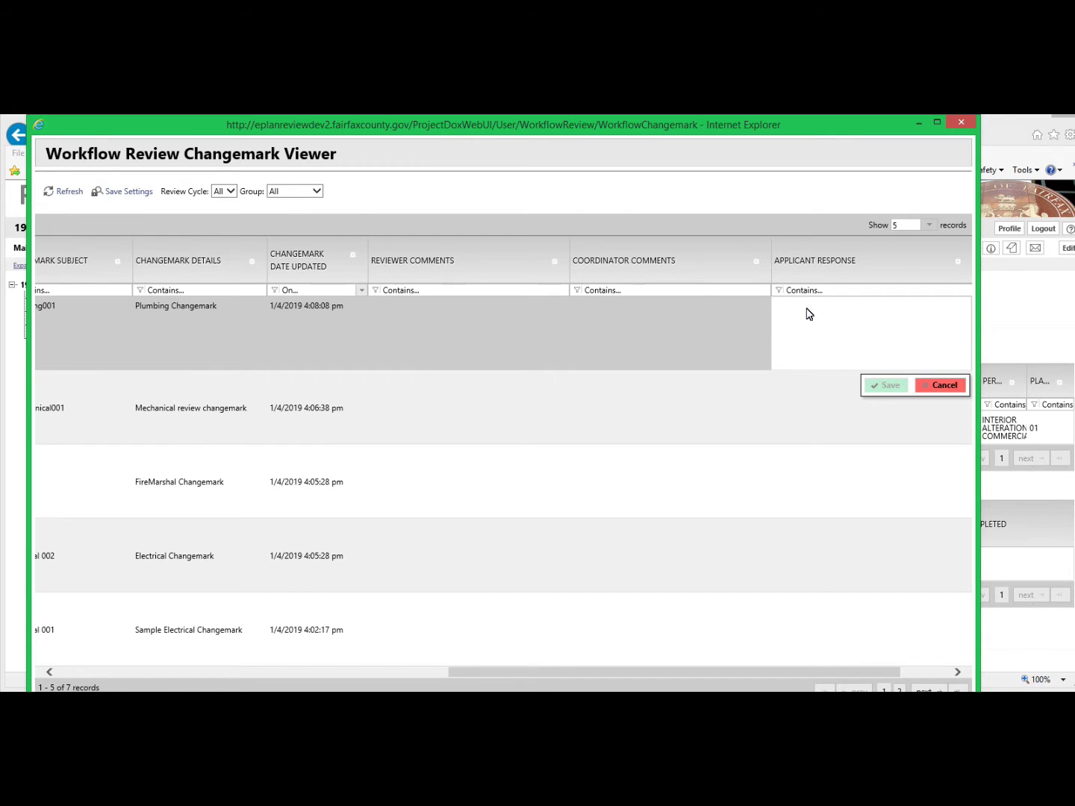
{"action": "type", "text": "See sheet "}
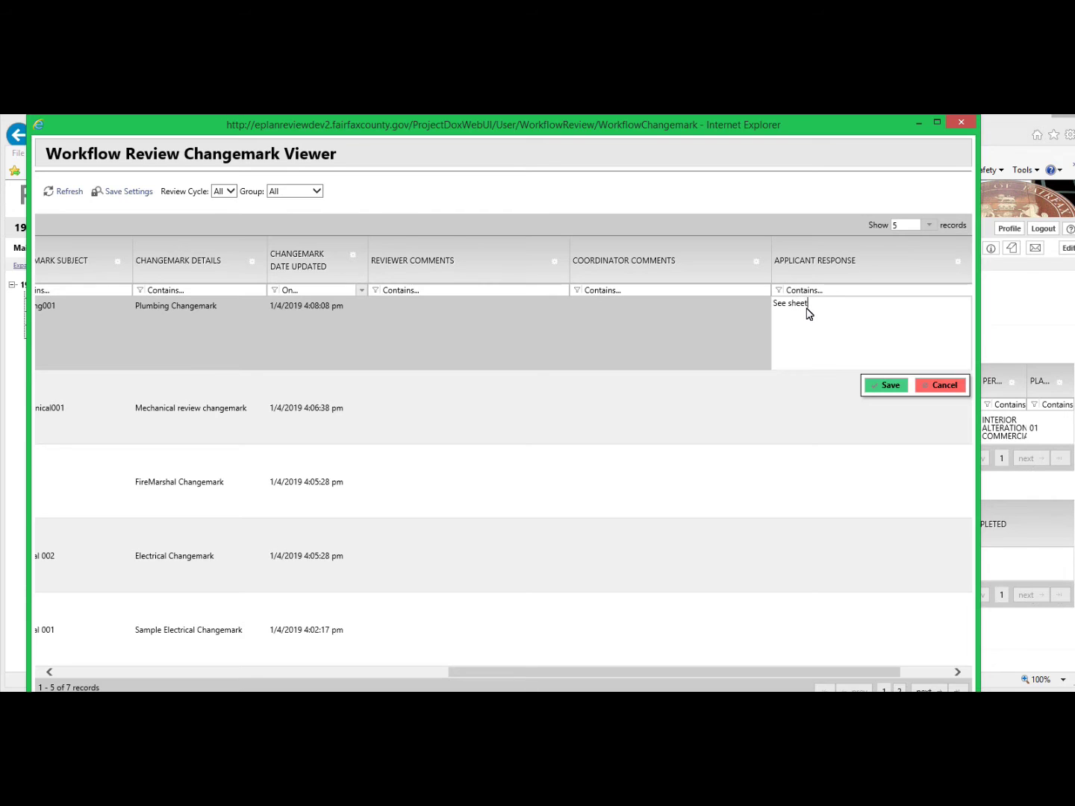
{"action": "type", "text": "P002_Plumbing Dteails"}
{"action": "left_click", "coordinate": [885, 386]}
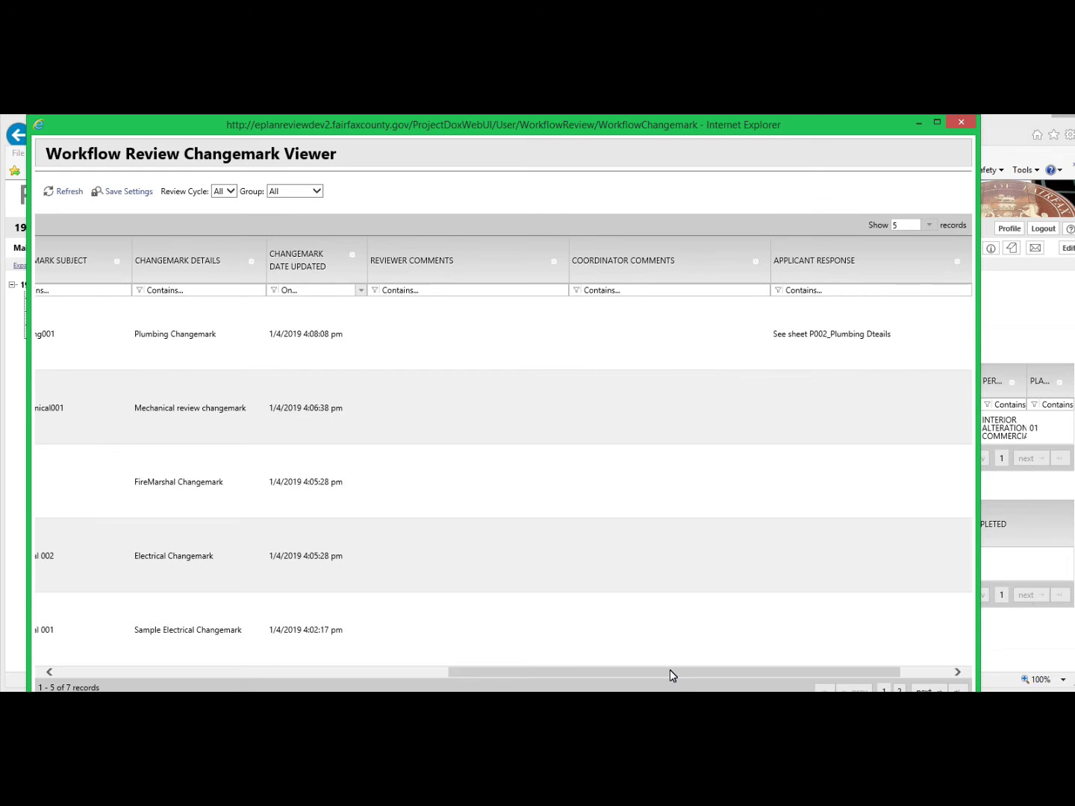
{"action": "left_click_drag", "start_coordinate": [669, 672], "coordinate": [319, 672]}
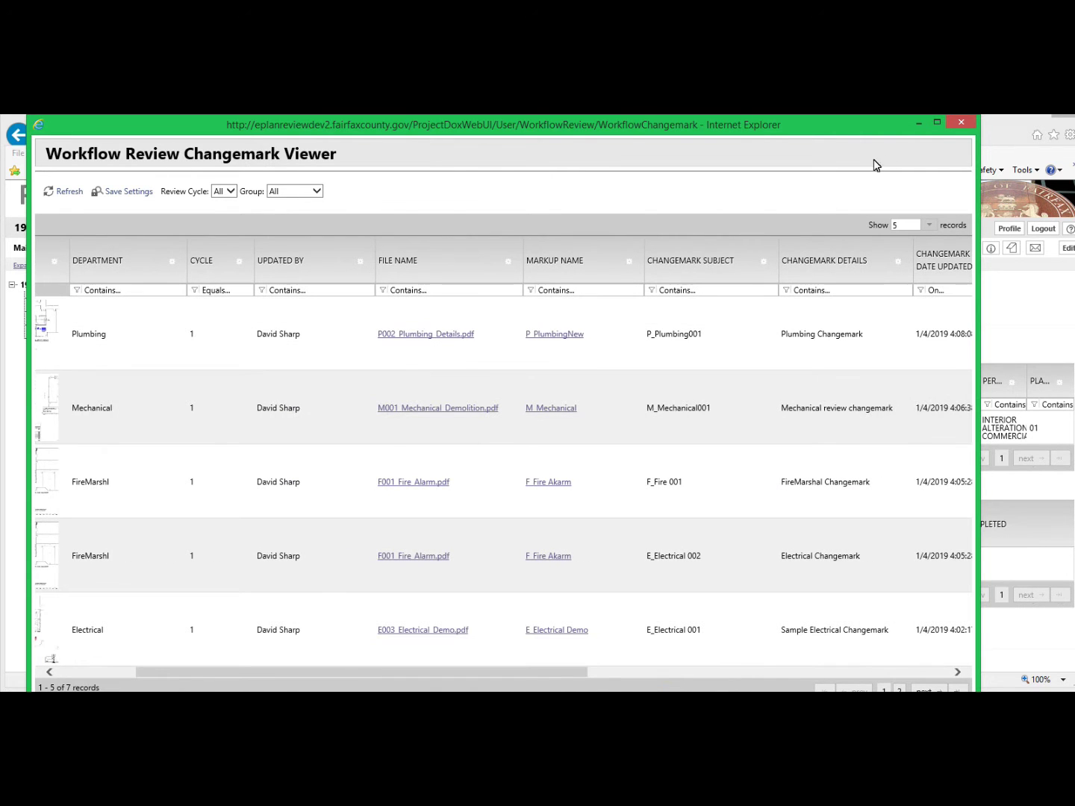
{"action": "left_click", "coordinate": [958, 122]}
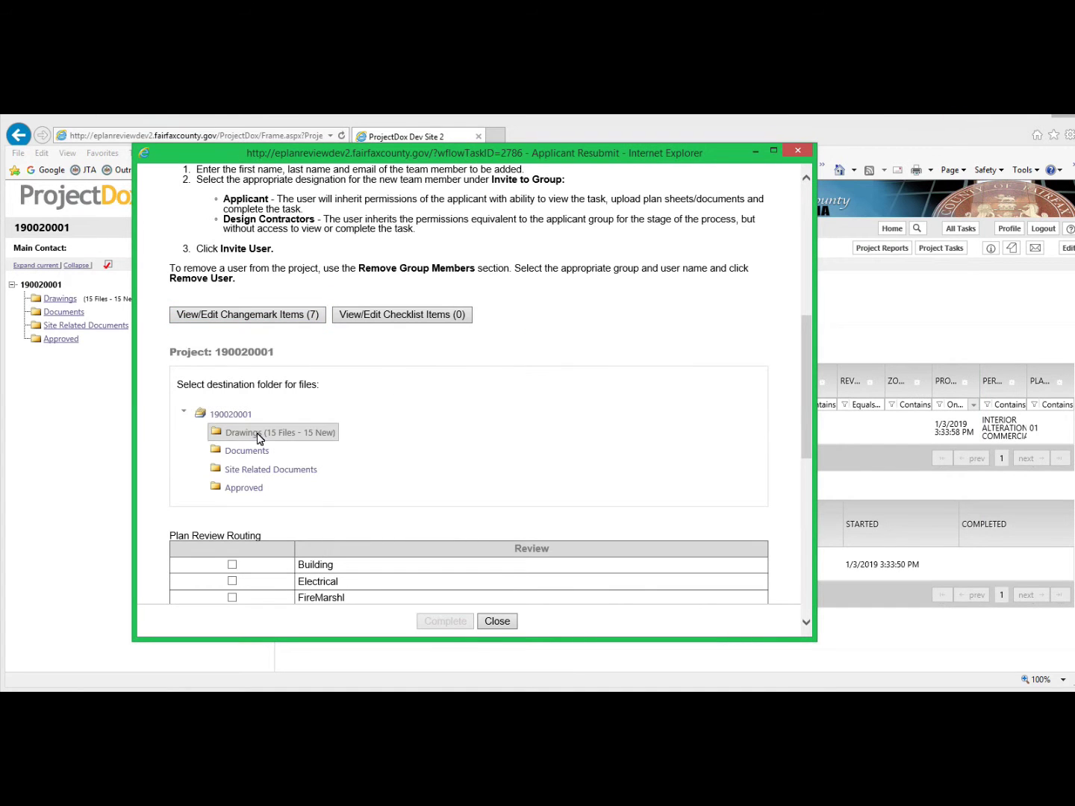
- Review the failed department reviews and pick Drawings as the upload destination folder
{"action": "left_click_drag", "start_coordinate": [806, 333], "coordinate": [807, 465]}
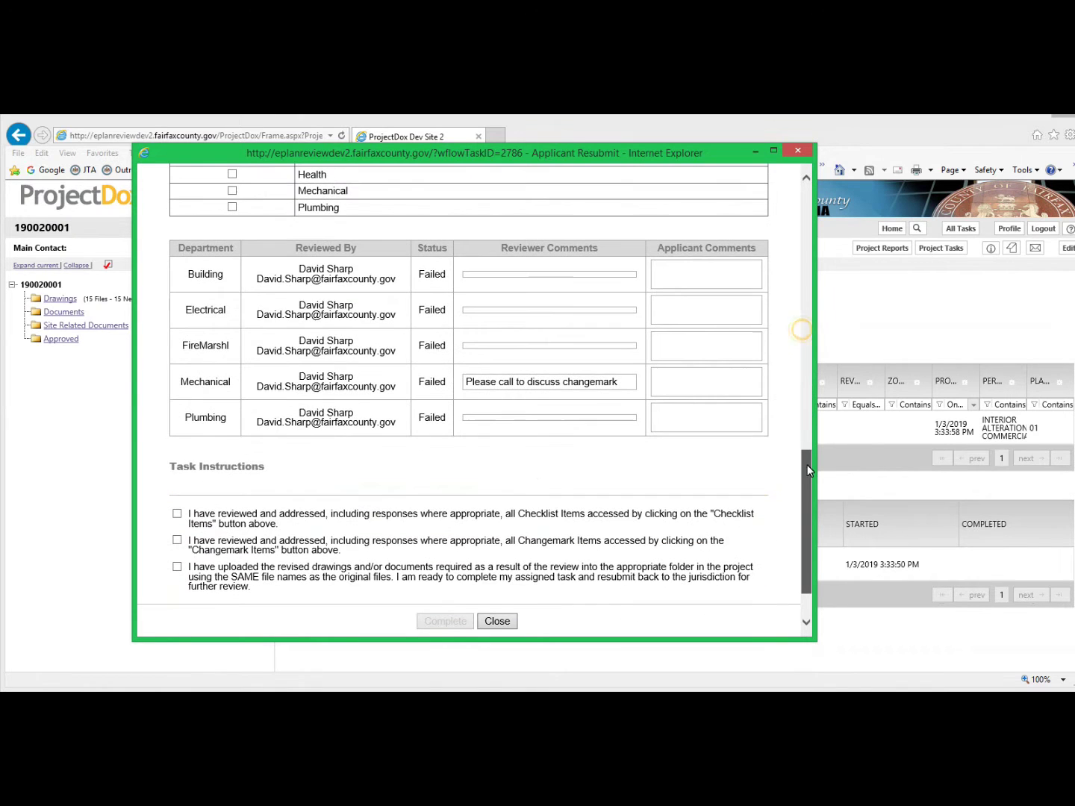
{"action": "left_click", "coordinate": [796, 150]}
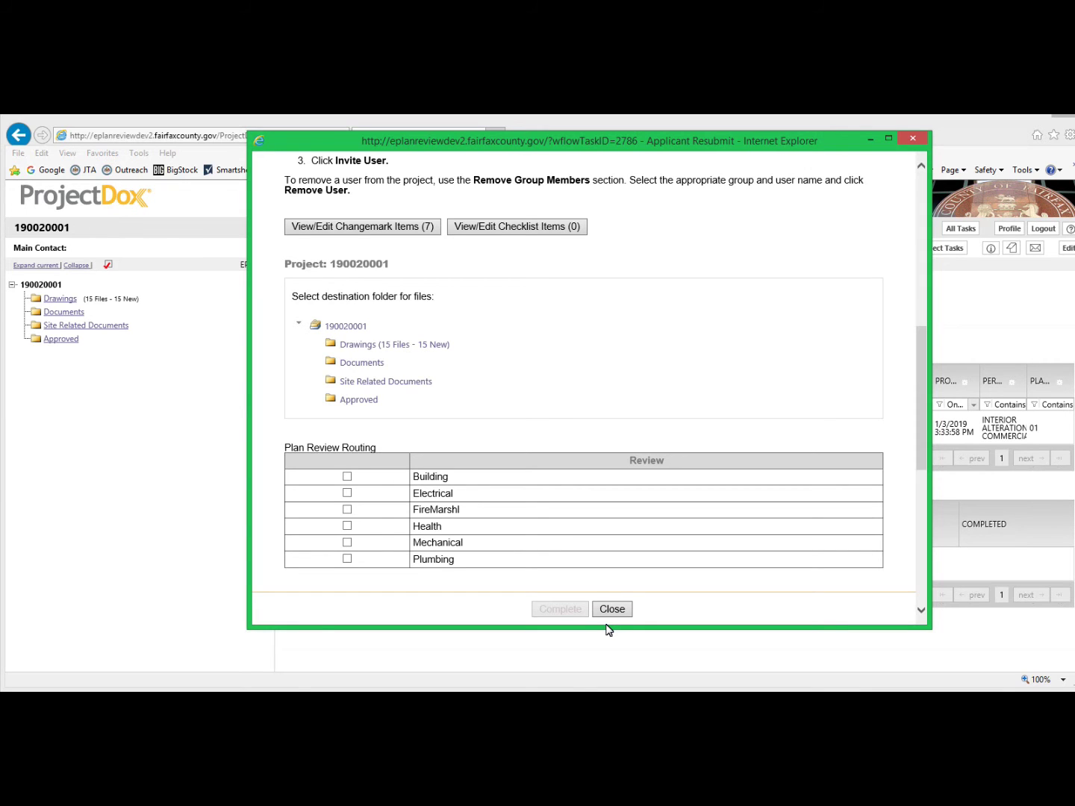
{"action": "left_click", "coordinate": [361, 348]}
- Check the Revised folder of updated drawings, close File Explorer, and reselect the Drawings folder
{"action": "key", "text": "alt+Tab"}
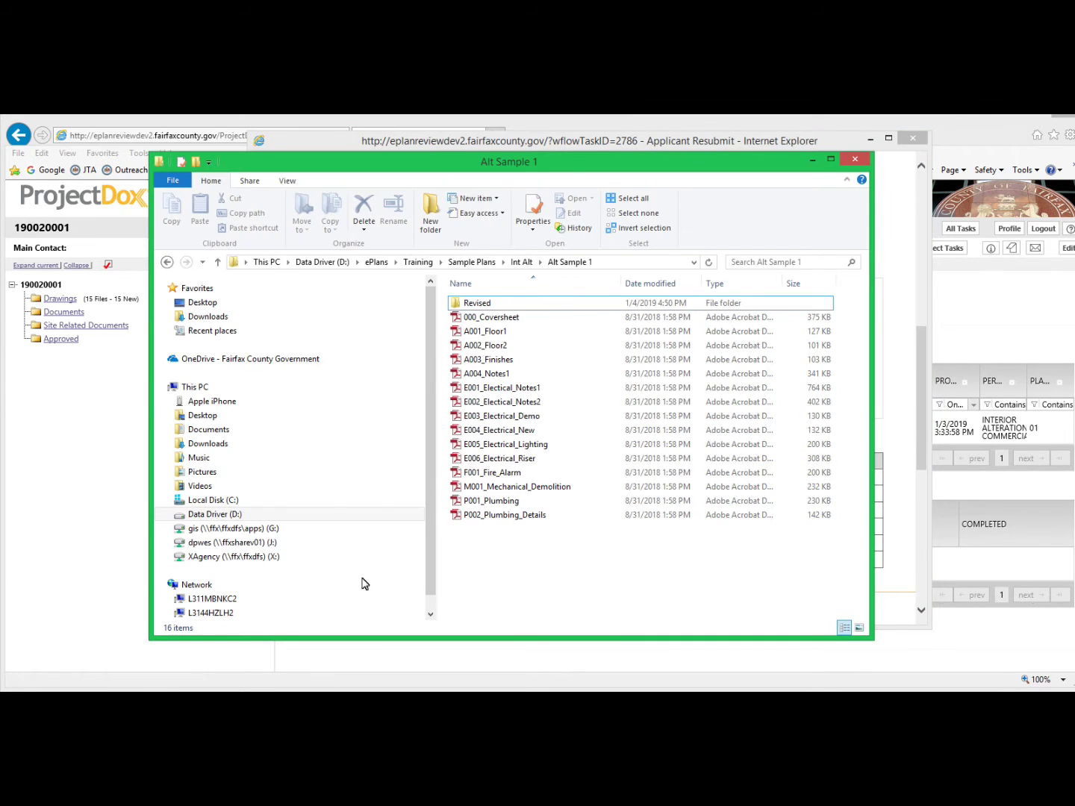
{"action": "double_click", "coordinate": [457, 303]}
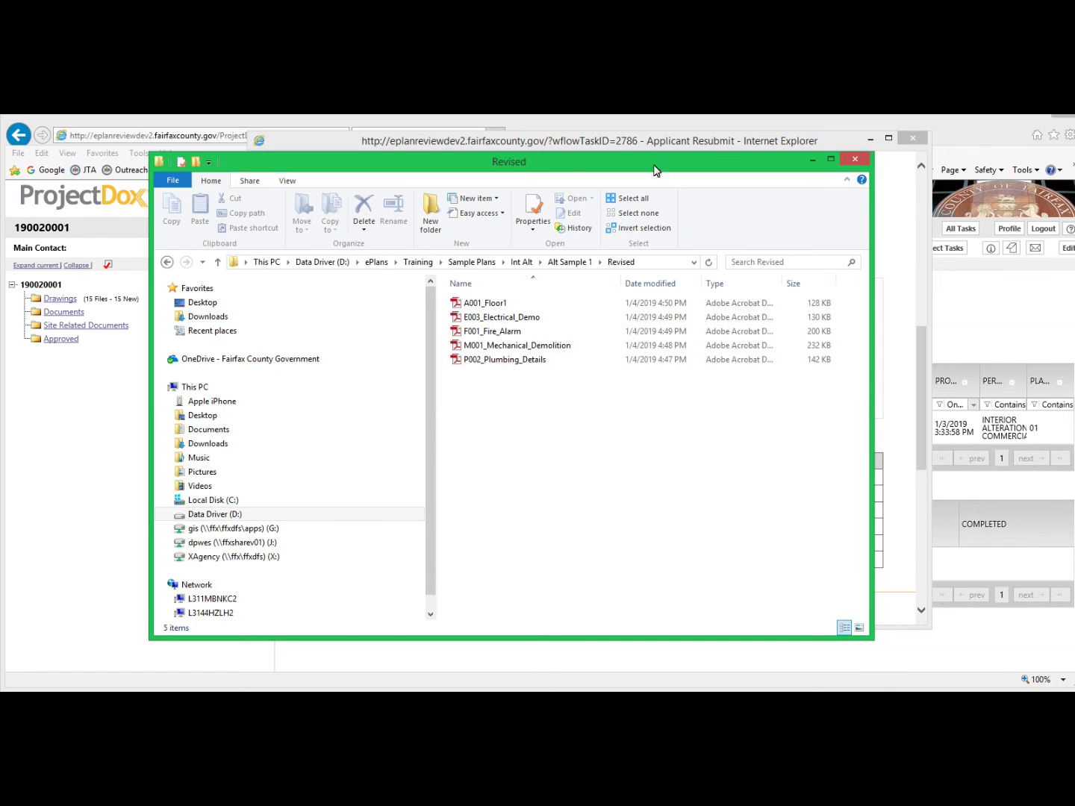
{"action": "left_click", "coordinate": [855, 159]}
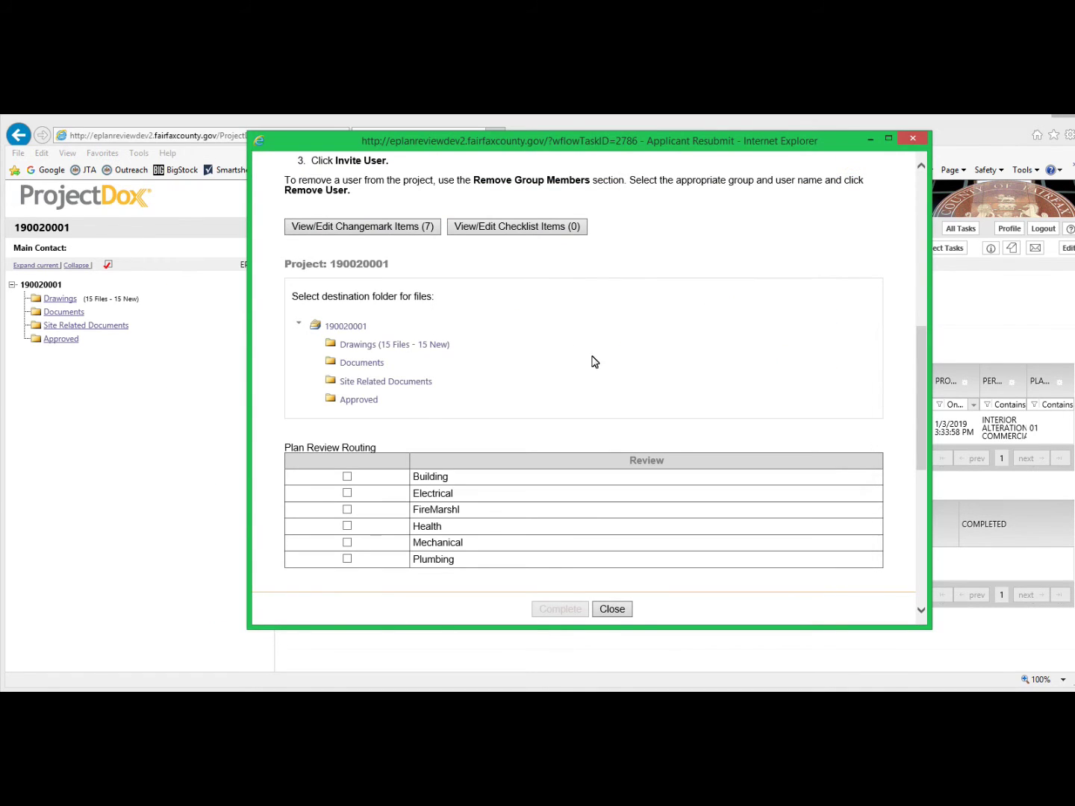
{"action": "left_click", "coordinate": [366, 344]}
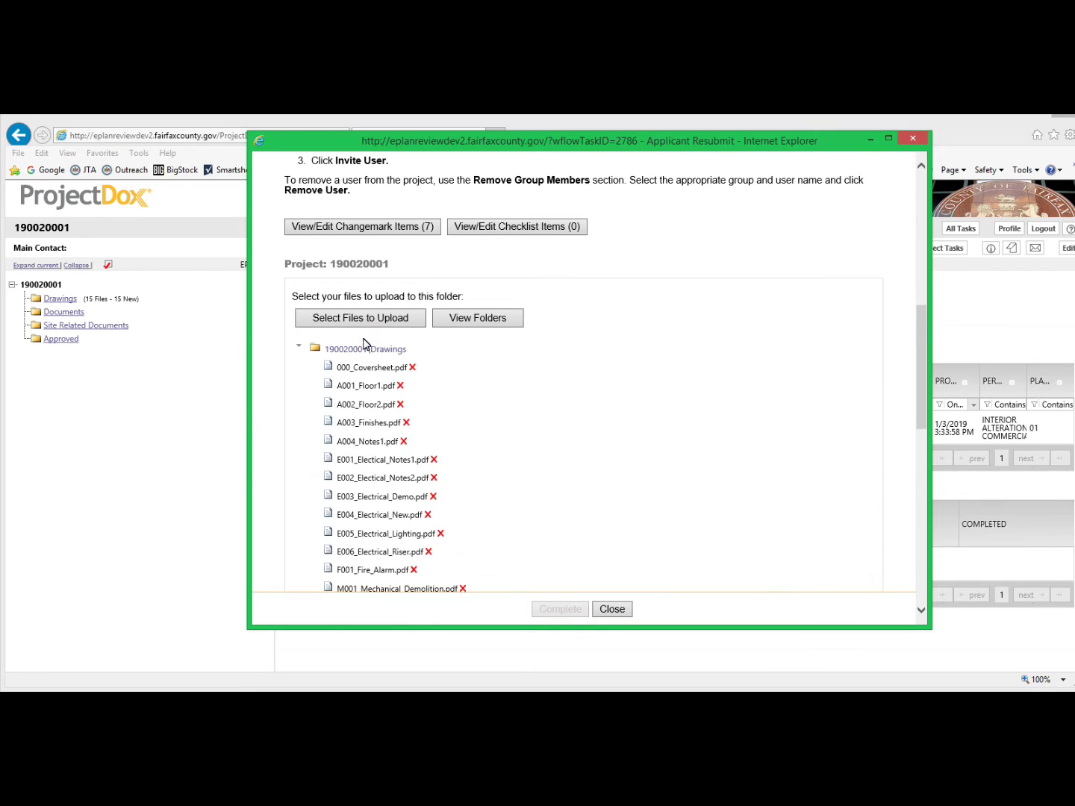
- Browse for upload files in D:\ePlans\Training\Sample Plans\Int Alt\Alt Sample 1\Revised
{"action": "left_click", "coordinate": [382, 319]}
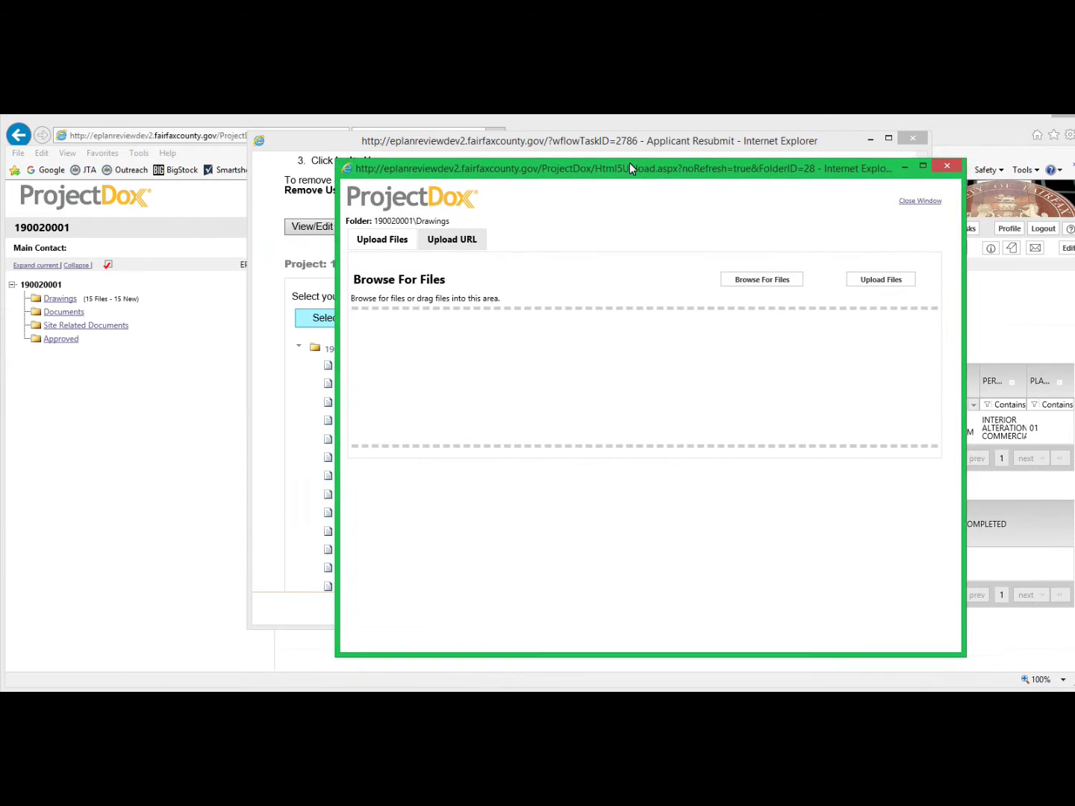
{"action": "left_click", "coordinate": [758, 279]}
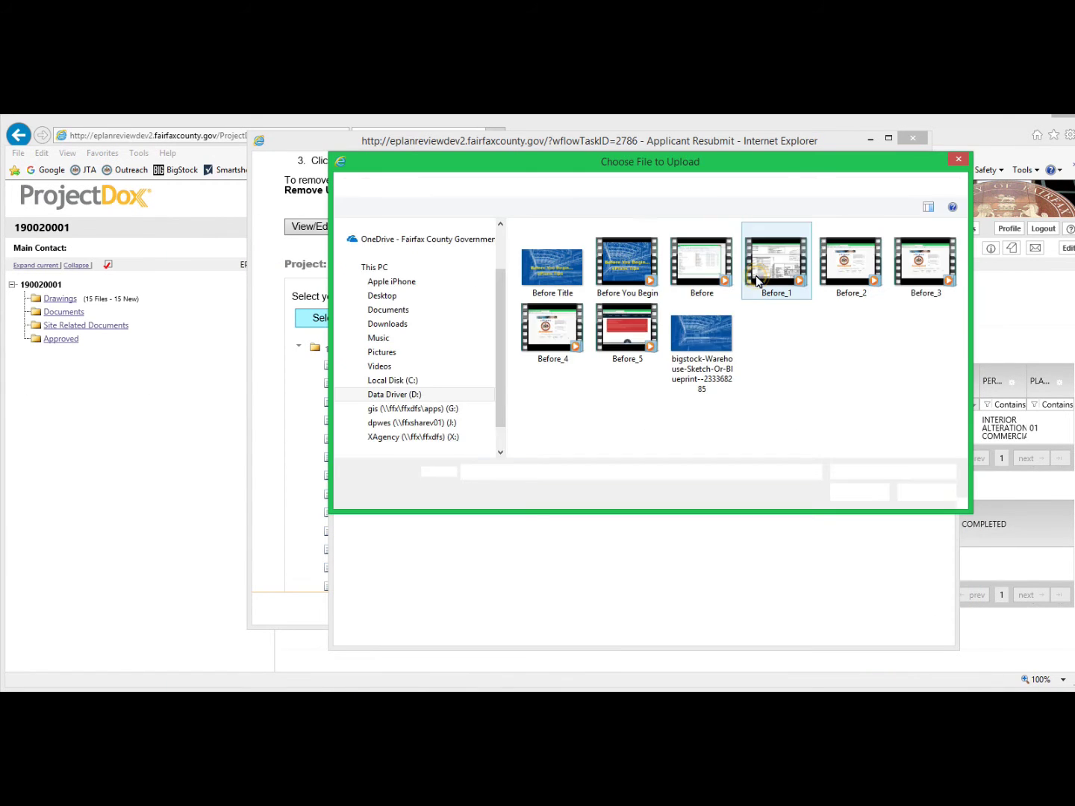
{"action": "left_click", "coordinate": [385, 438]}
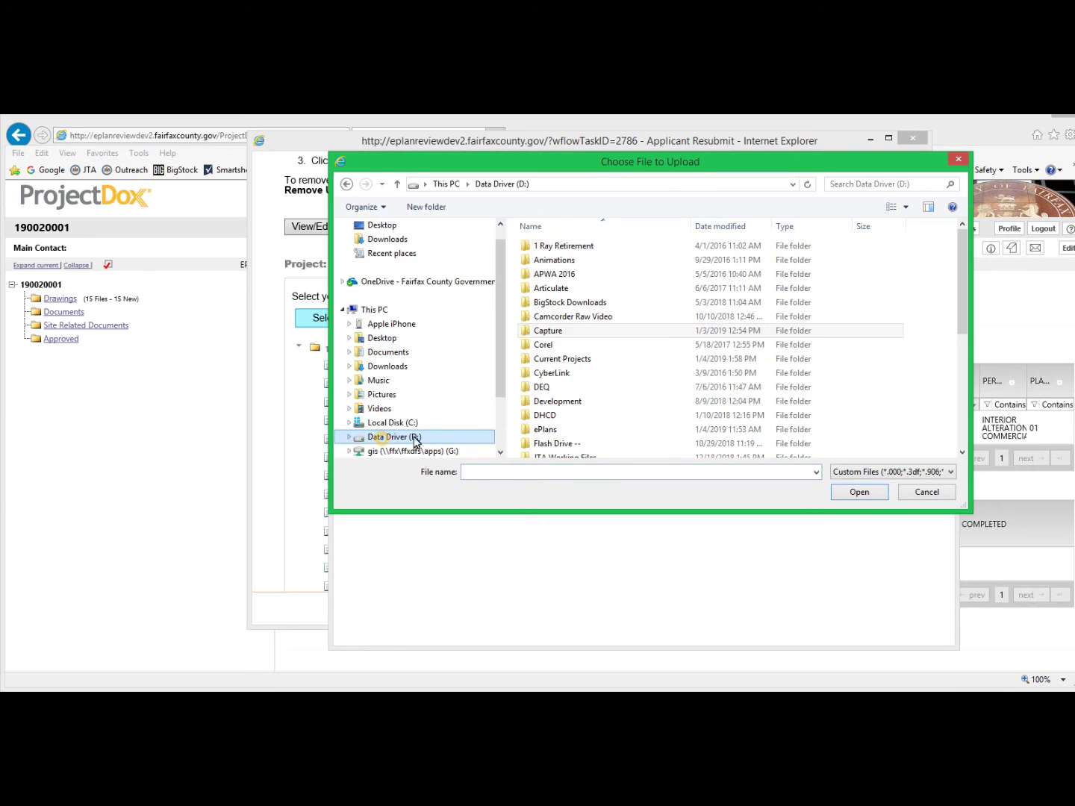
{"action": "double_click", "coordinate": [555, 428]}
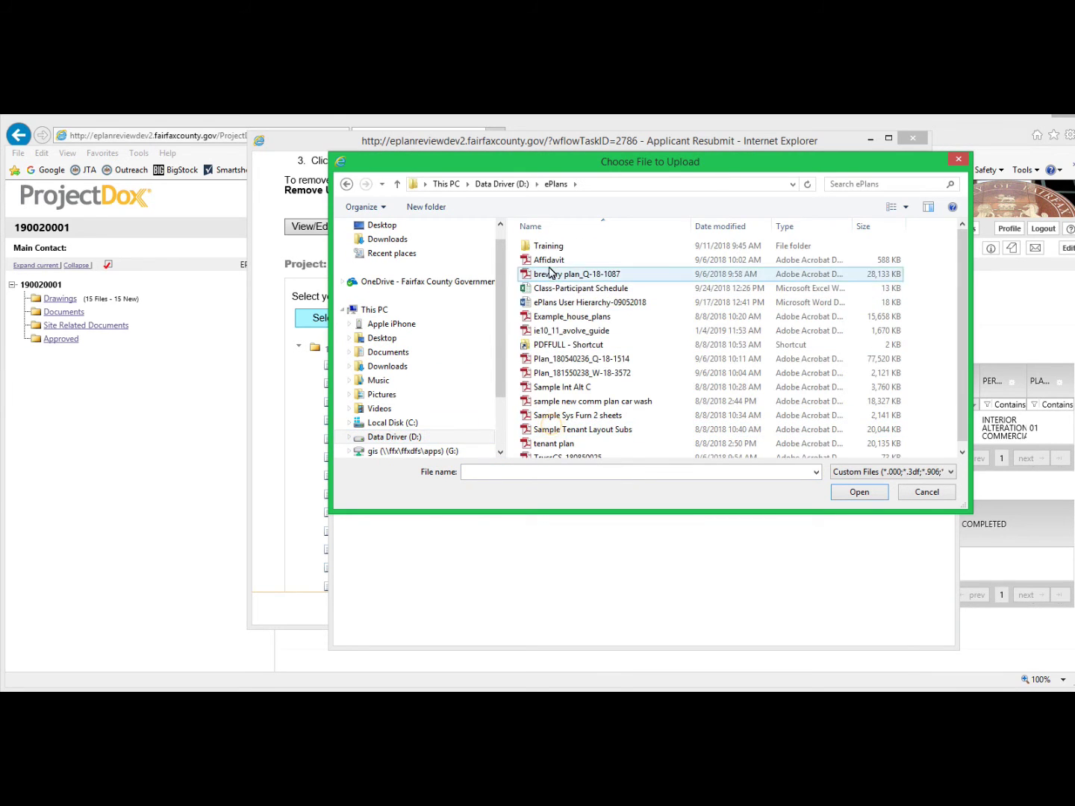
{"action": "double_click", "coordinate": [551, 245]}
{"action": "double_click", "coordinate": [554, 275]}
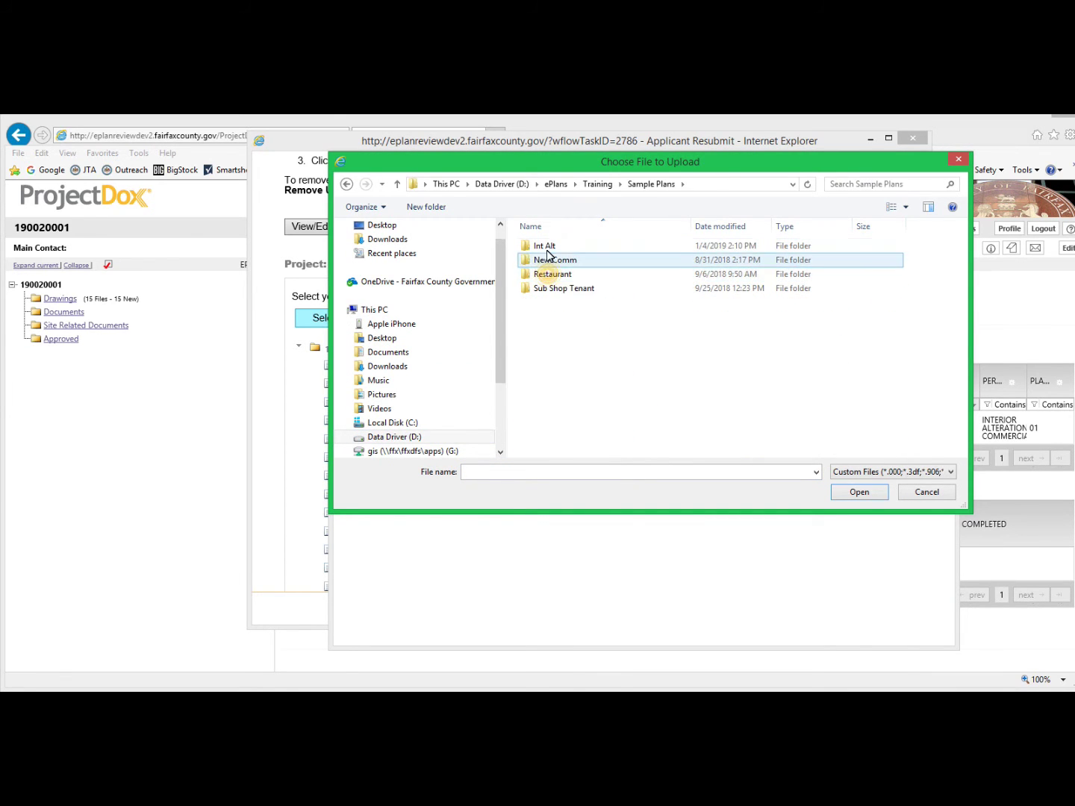
{"action": "double_click", "coordinate": [549, 245]}
{"action": "double_click", "coordinate": [545, 245]}
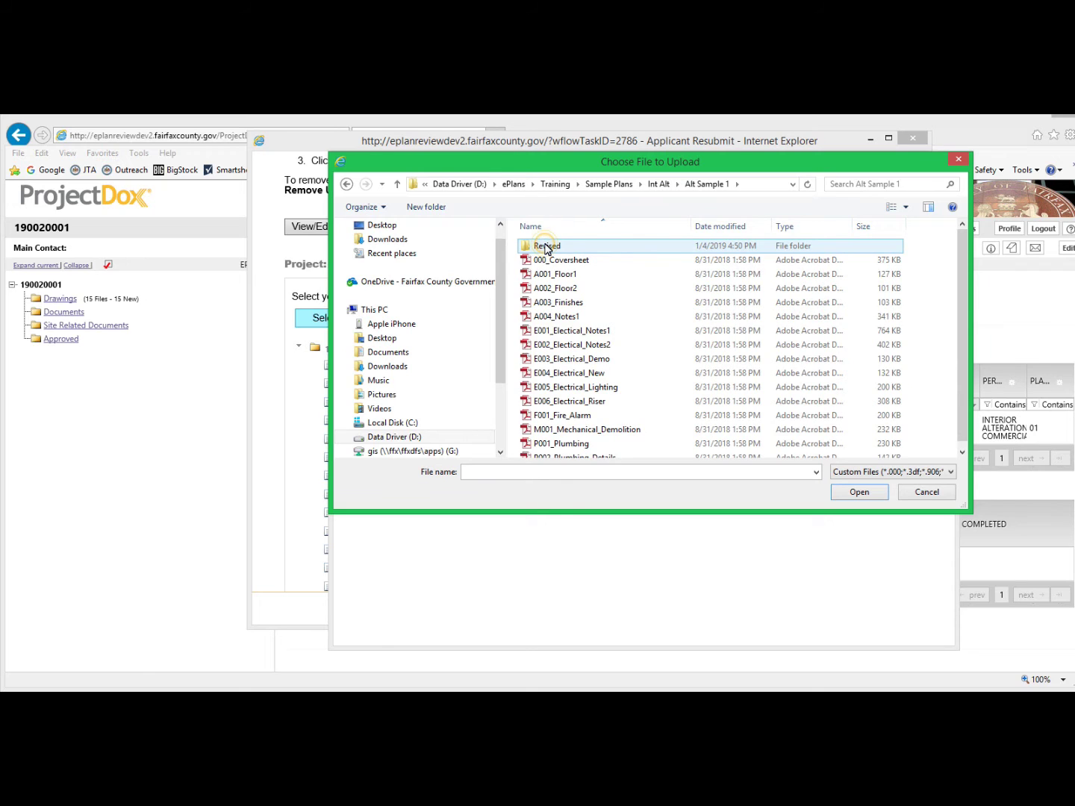
{"action": "double_click", "coordinate": [545, 247]}
- Upload all five revised PDFs, from A001_Floor1 on, into Drawings as V2 versions
{"action": "left_click", "coordinate": [544, 248]}
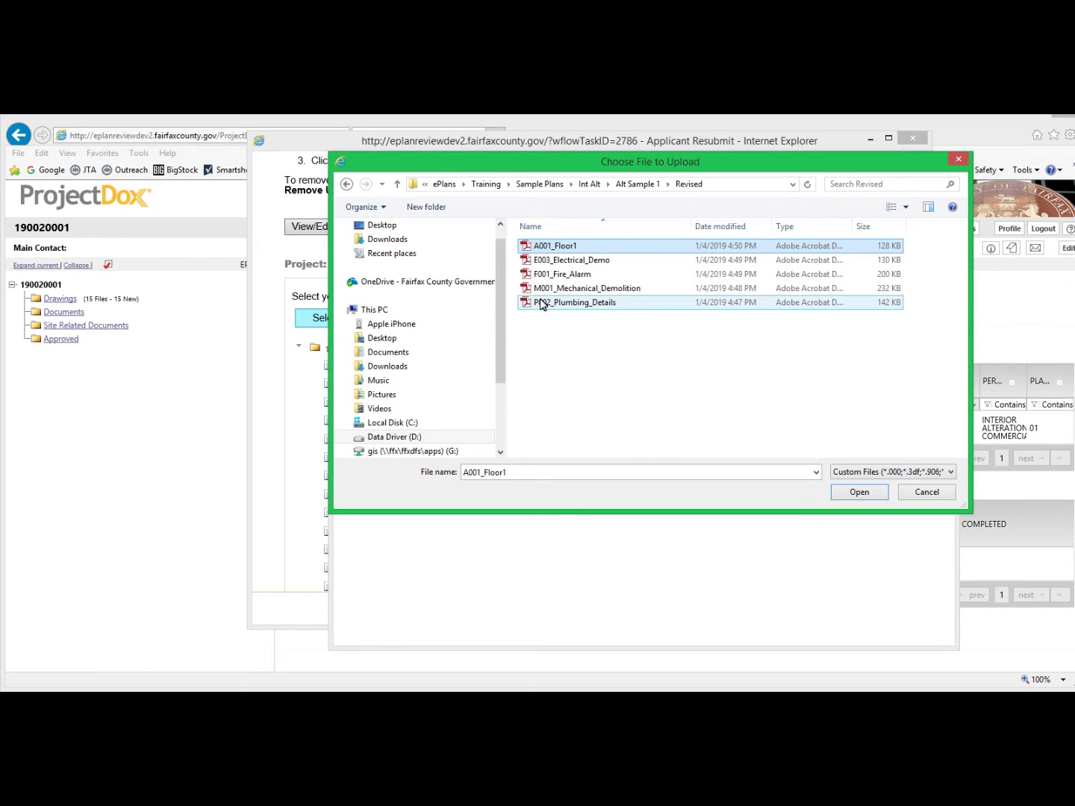
{"action": "left_click", "coordinate": [542, 302], "text": "shift"}
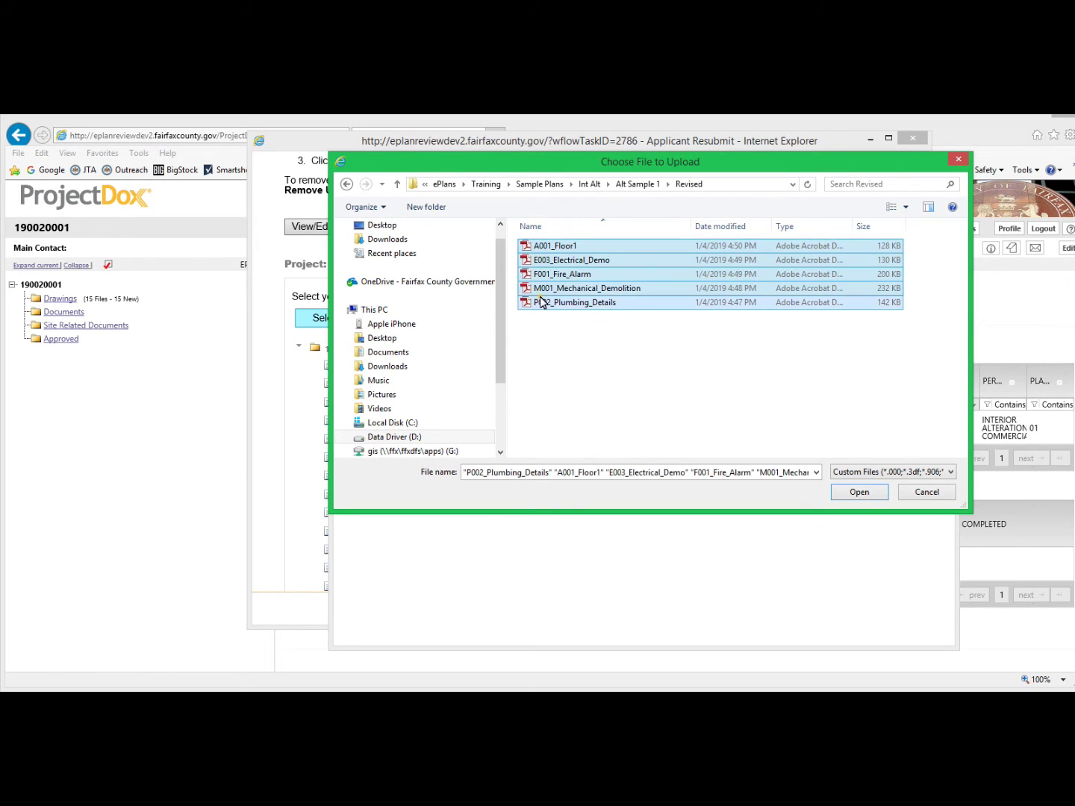
{"action": "left_click", "coordinate": [859, 493]}
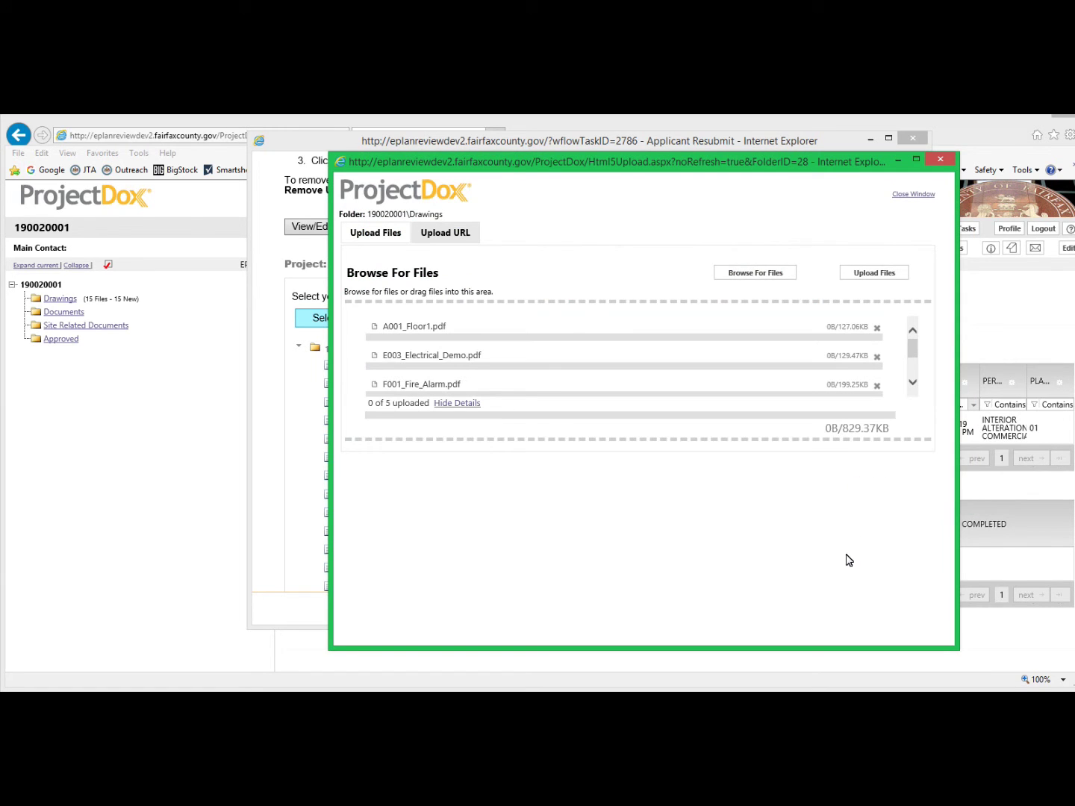
{"action": "left_click", "coordinate": [875, 274]}
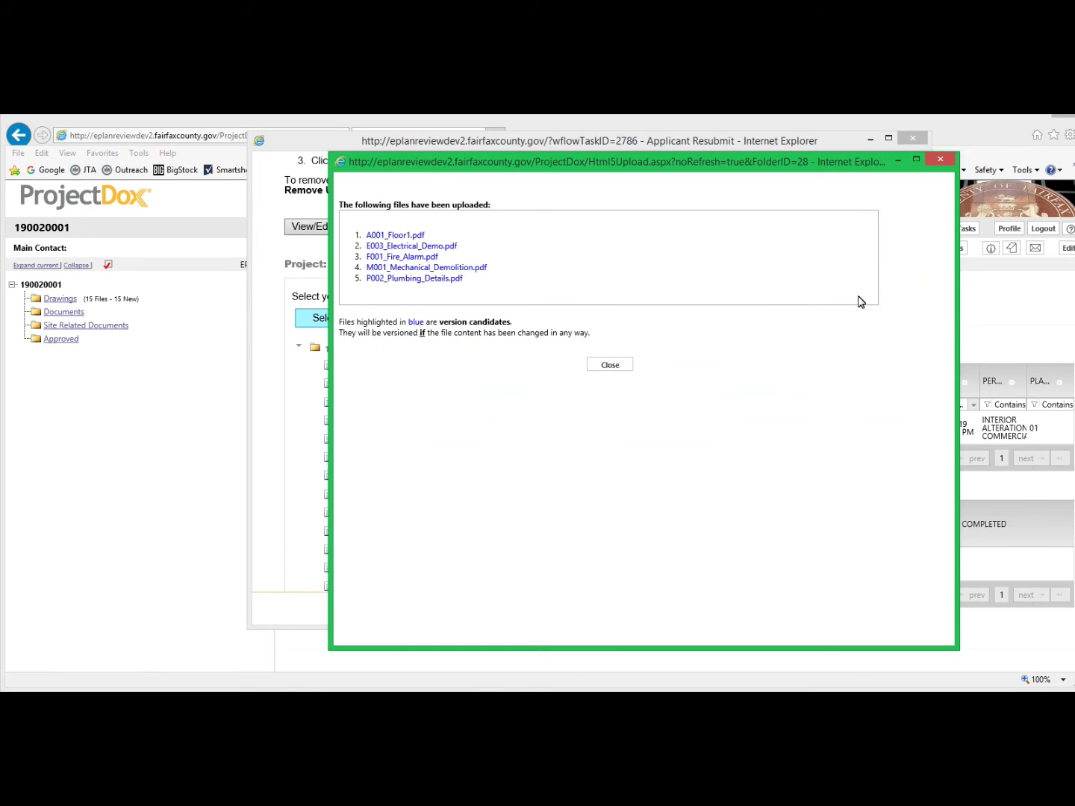
{"action": "left_click", "coordinate": [610, 366]}
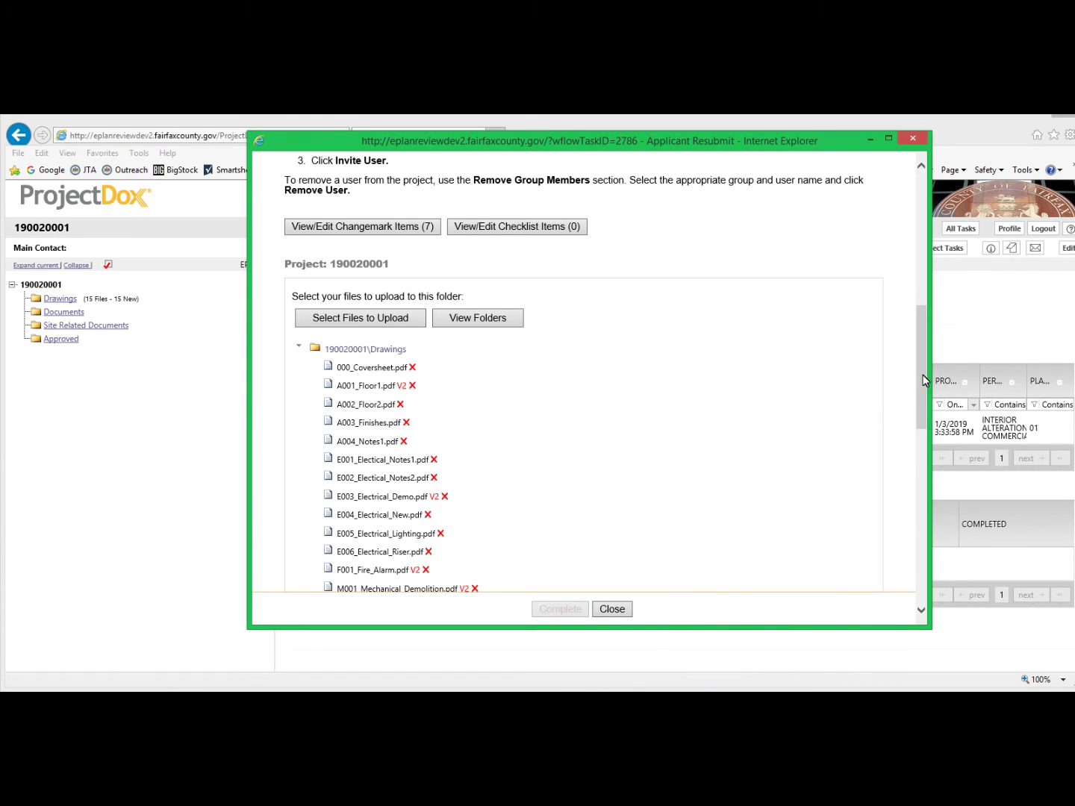
{"action": "left_click_drag", "start_coordinate": [923, 378], "coordinate": [898, 559]}
- Tick the checklist-items and revised-drawings acknowledgements, then submit the task as complete and confirm
{"action": "left_click", "coordinate": [293, 435]}
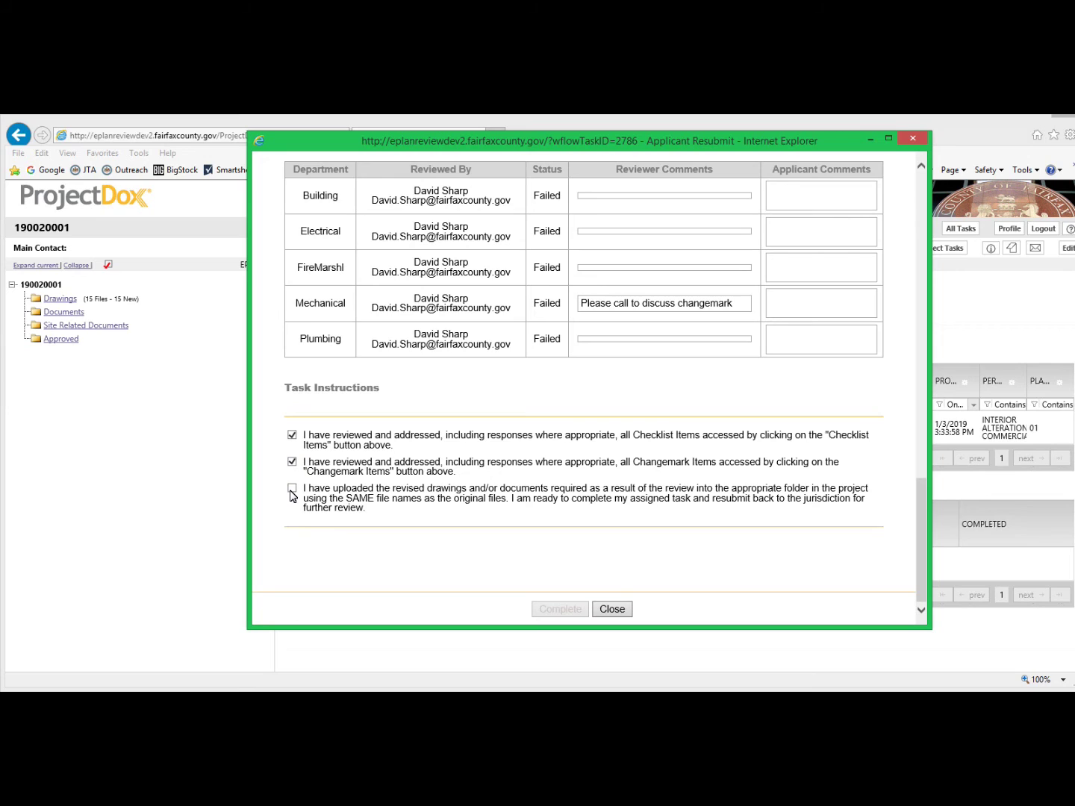
{"action": "left_click", "coordinate": [292, 489]}
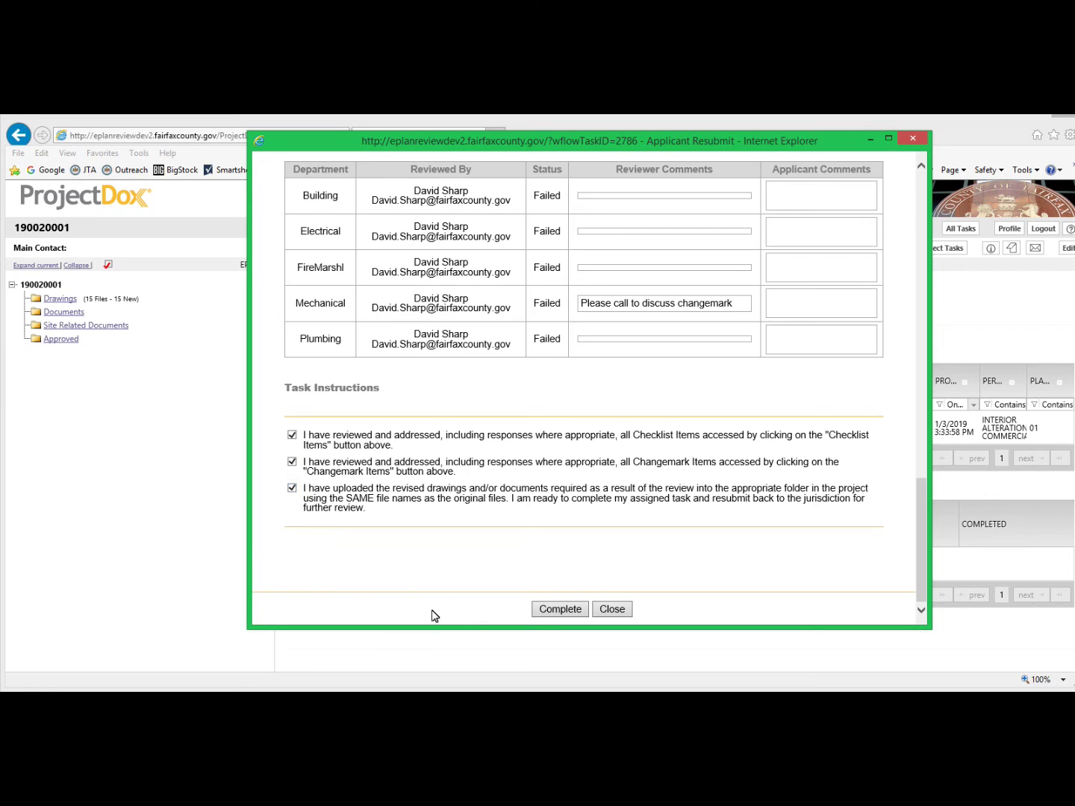
{"action": "left_click", "coordinate": [576, 612]}
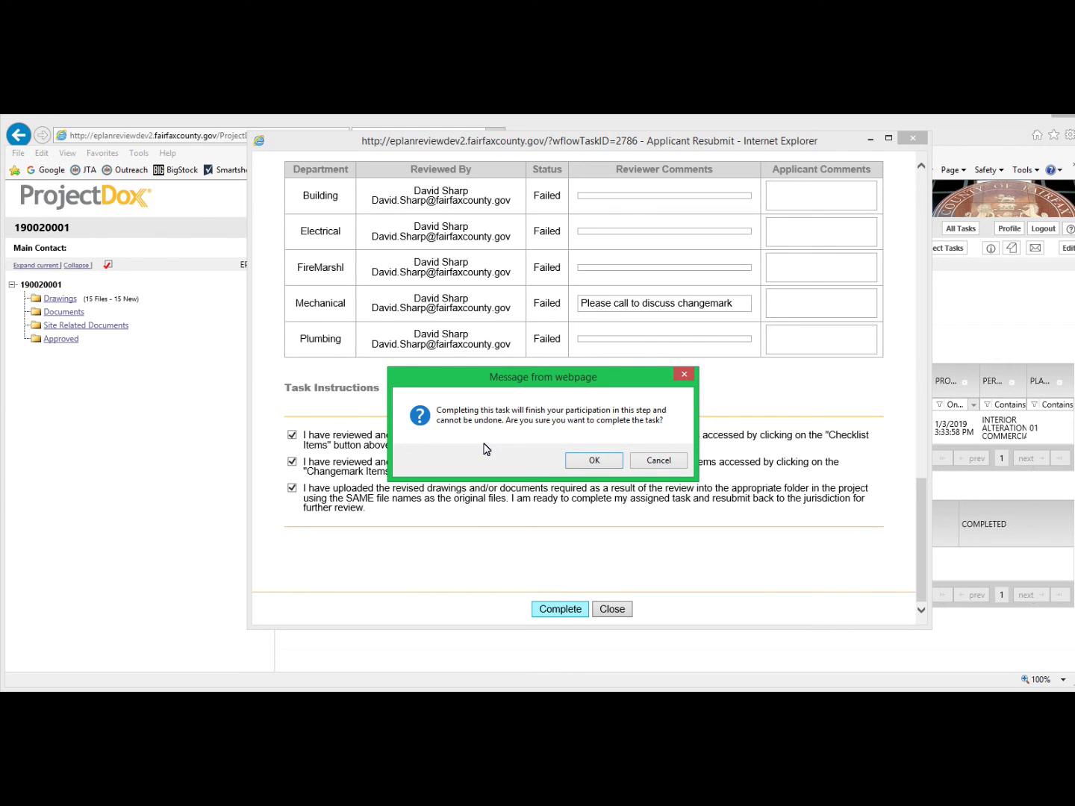
{"action": "left_click", "coordinate": [586, 459]}
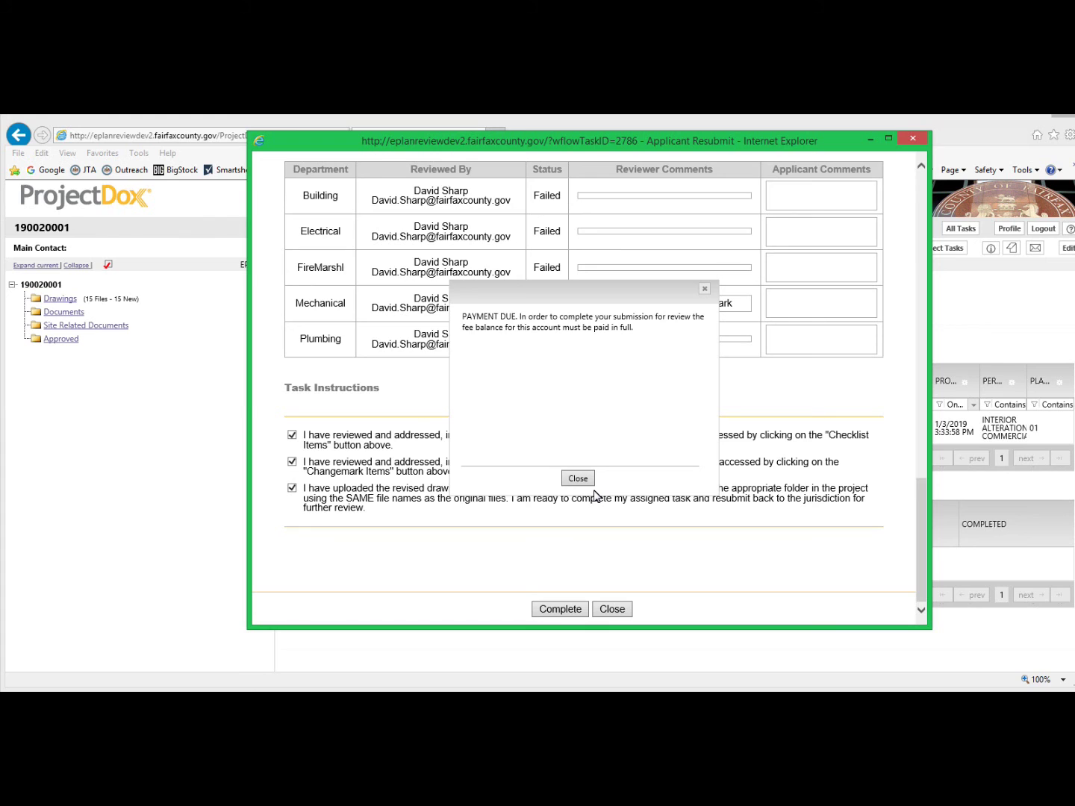
- Dismiss the PAYMENT DUE notice and close the Applicant Resubmit window
{"action": "left_click", "coordinate": [578, 478]}
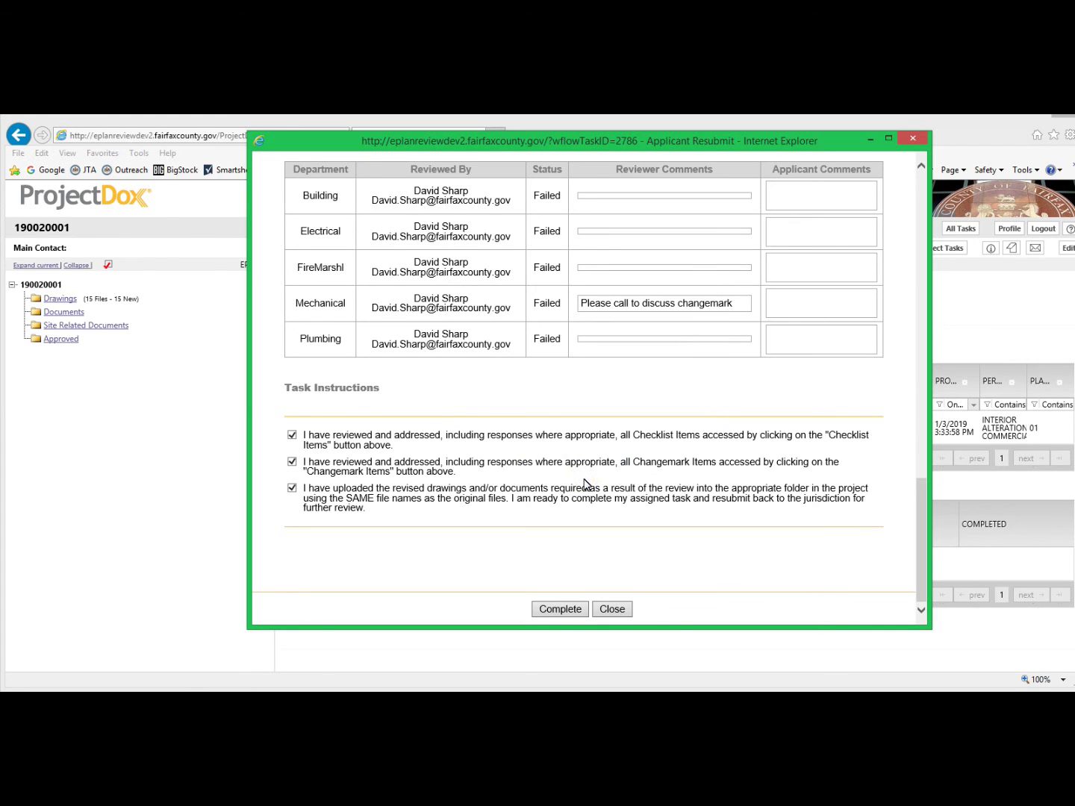
{"action": "left_click", "coordinate": [605, 610]}
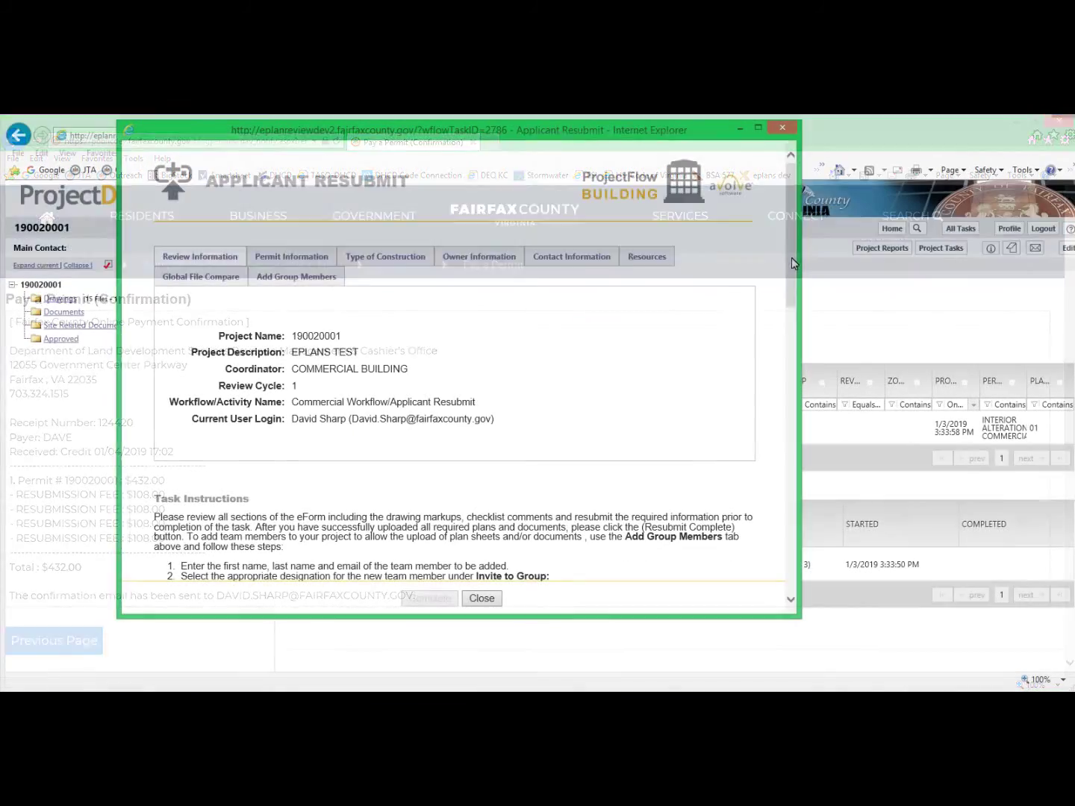
- Scroll down the reopened Applicant Resubmit form to its failed reviews and acknowledgements
{"action": "left_click_drag", "start_coordinate": [791, 258], "coordinate": [765, 550]}
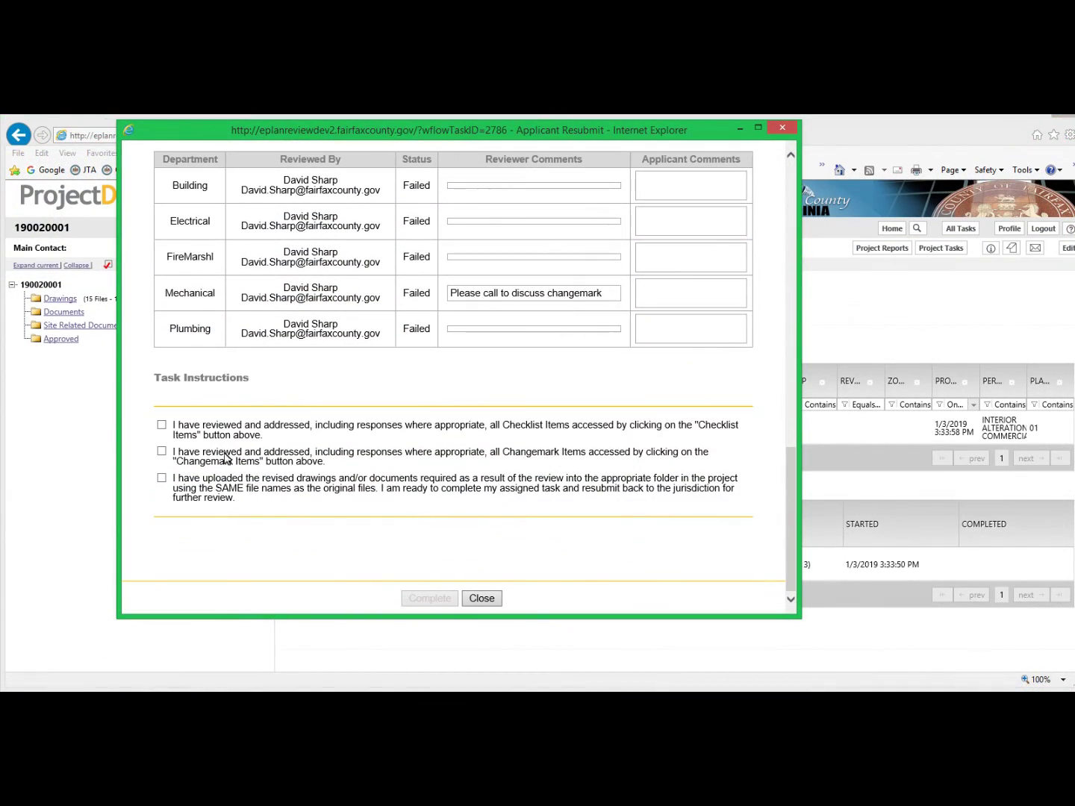
- Tick the checklist, changemark and revised-drawings instruction boxes, then complete and confirm the Applicant Resubmit task
{"action": "left_click", "coordinate": [161, 425]}
{"action": "left_click", "coordinate": [161, 451]}
{"action": "left_click", "coordinate": [162, 478]}
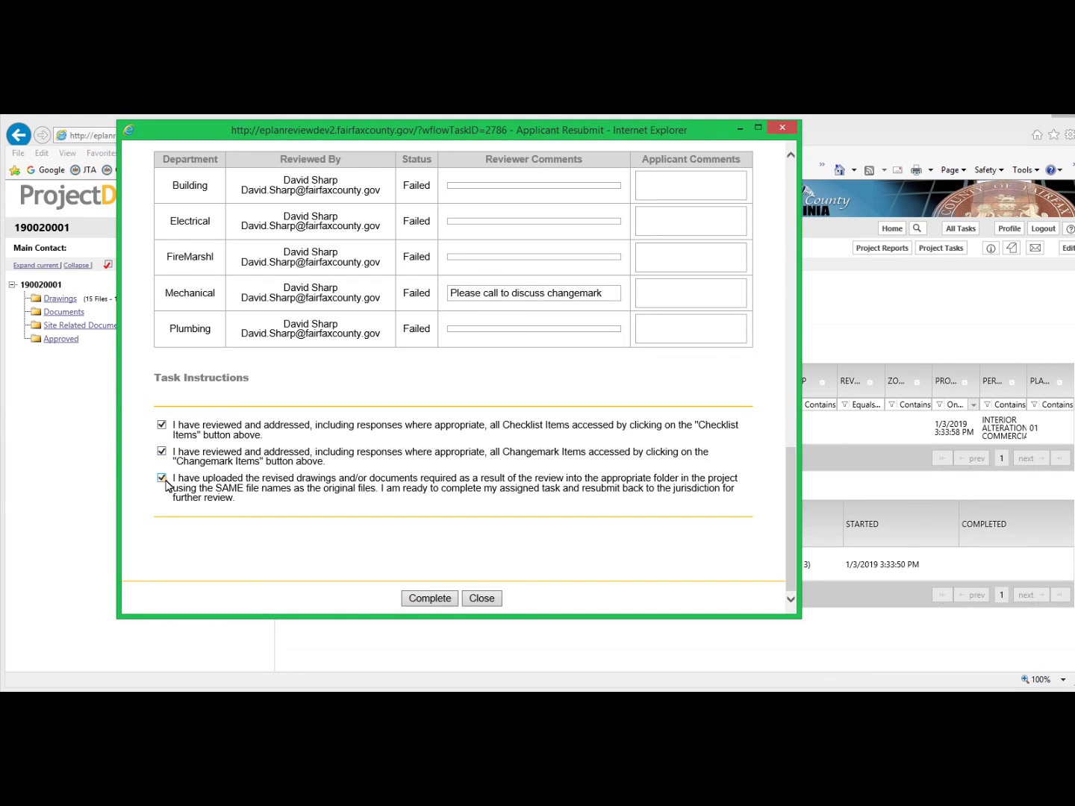
{"action": "left_click", "coordinate": [438, 602]}
{"action": "left_click", "coordinate": [586, 460]}
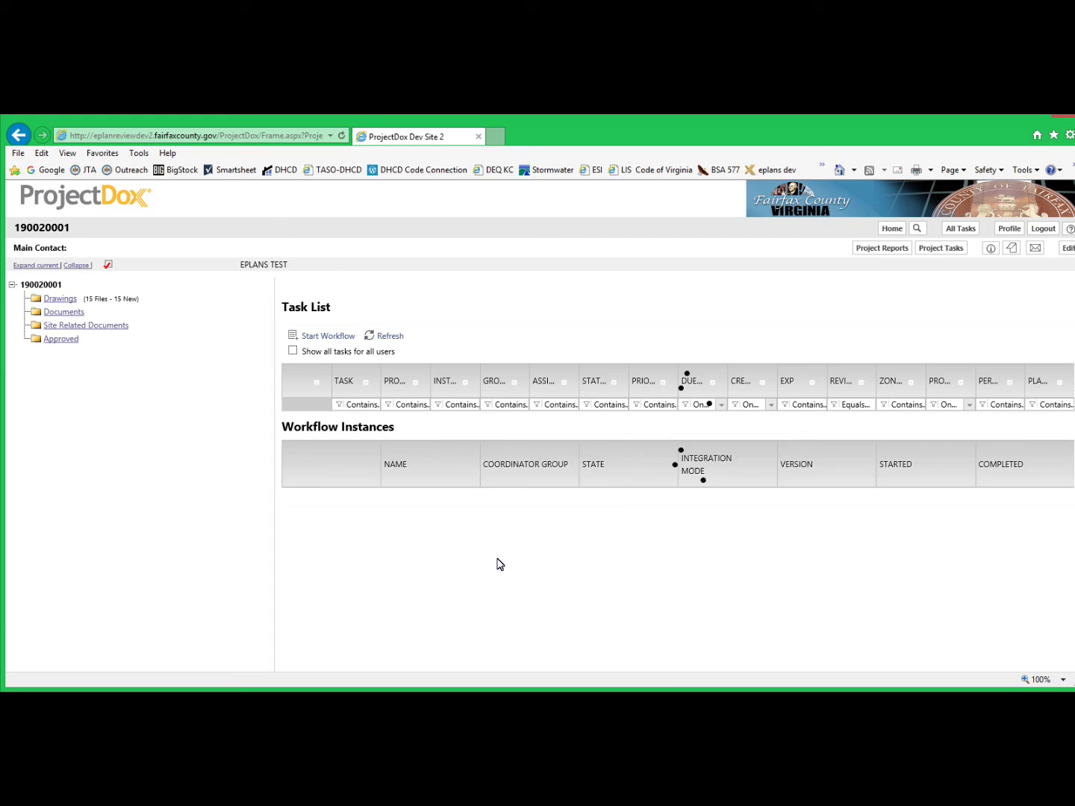